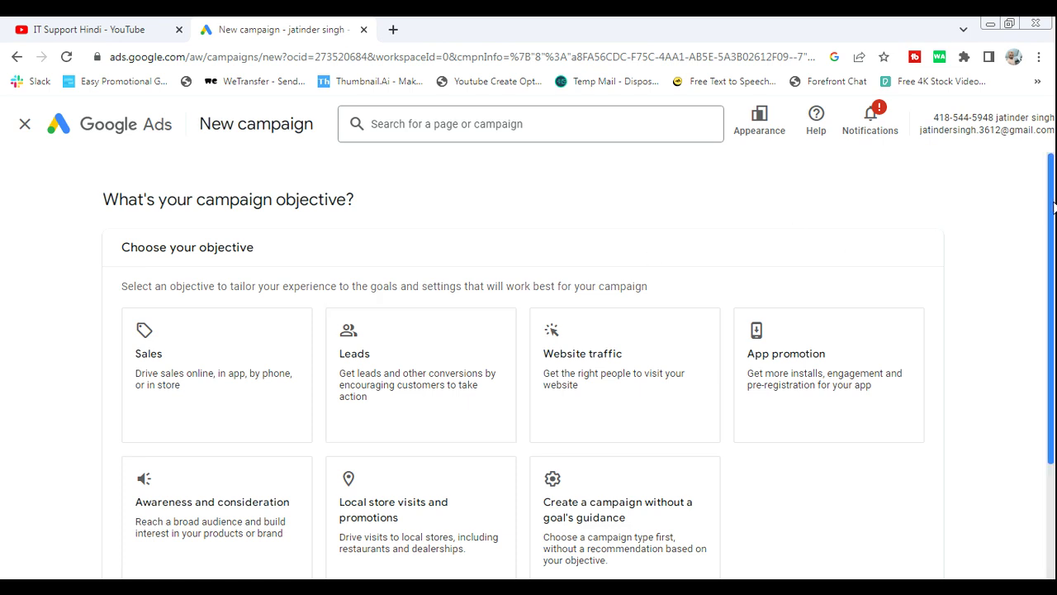
Choose to create a campaign without a goal's guidance and select Video as the campaign type.
scroll(1047, 254, down, 2)
click(583, 405)
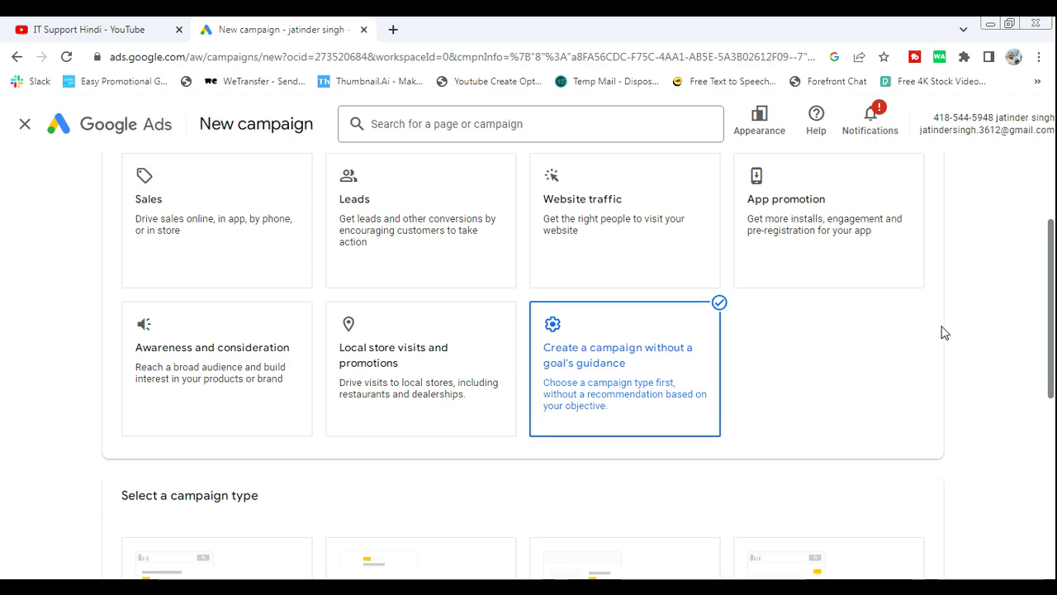
drag(1051, 269, 1049, 415)
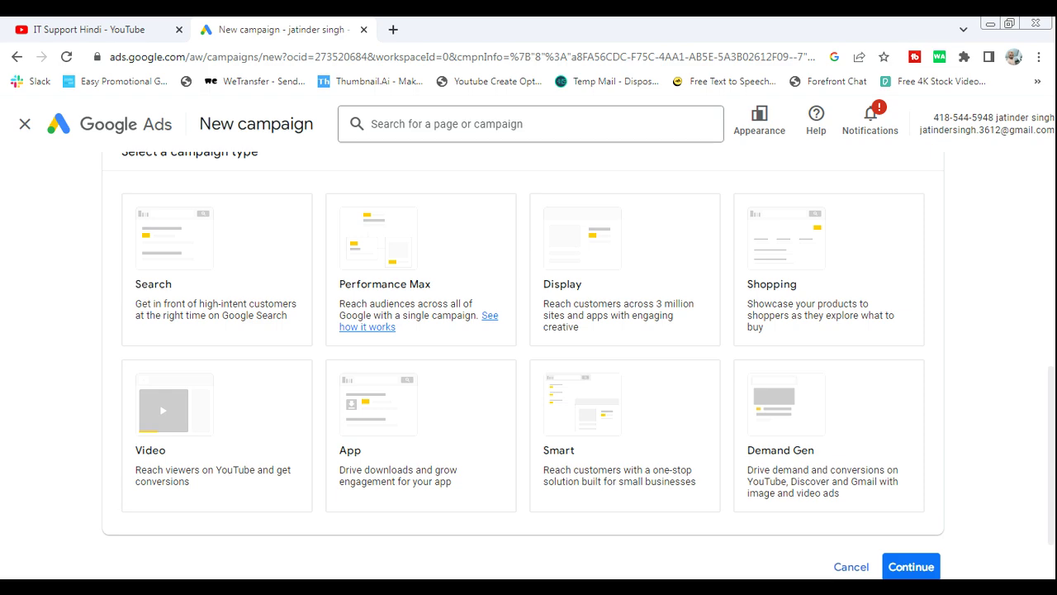
click(199, 394)
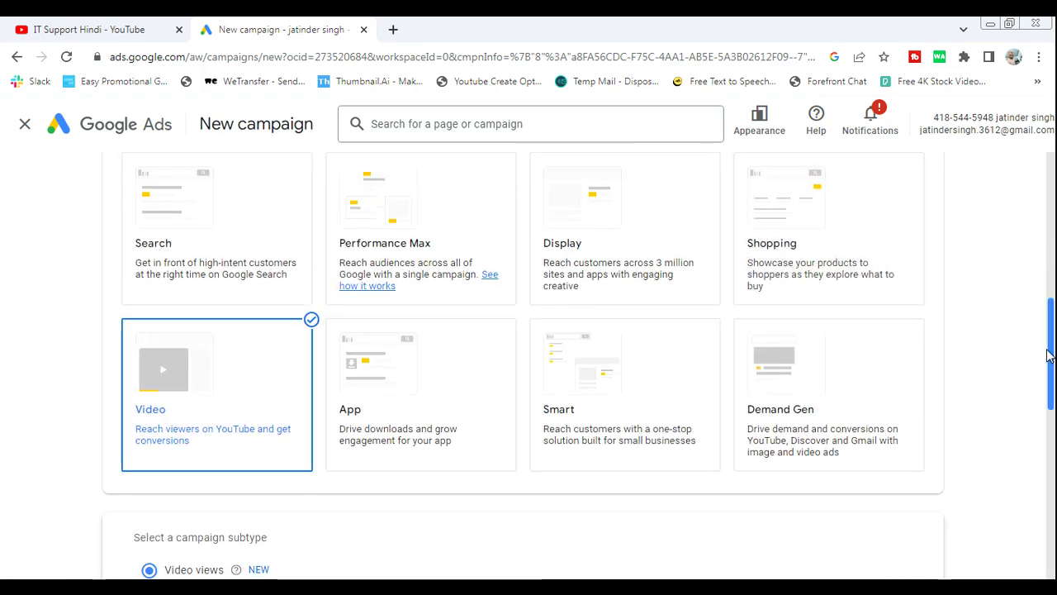
Review the campaign subtypes, keep Video views, and continue to the campaign settings.
drag(1050, 355, 1053, 438)
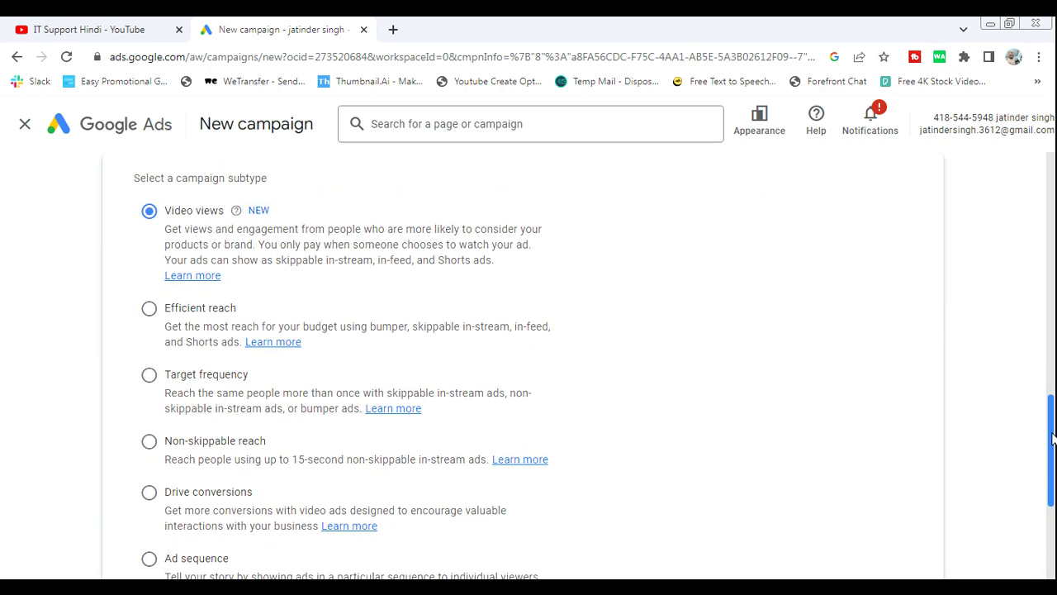
mouse_move(1053, 438)
mouse_down()
mouse_move(1052, 493)
mouse_move(1052, 438)
mouse_up()
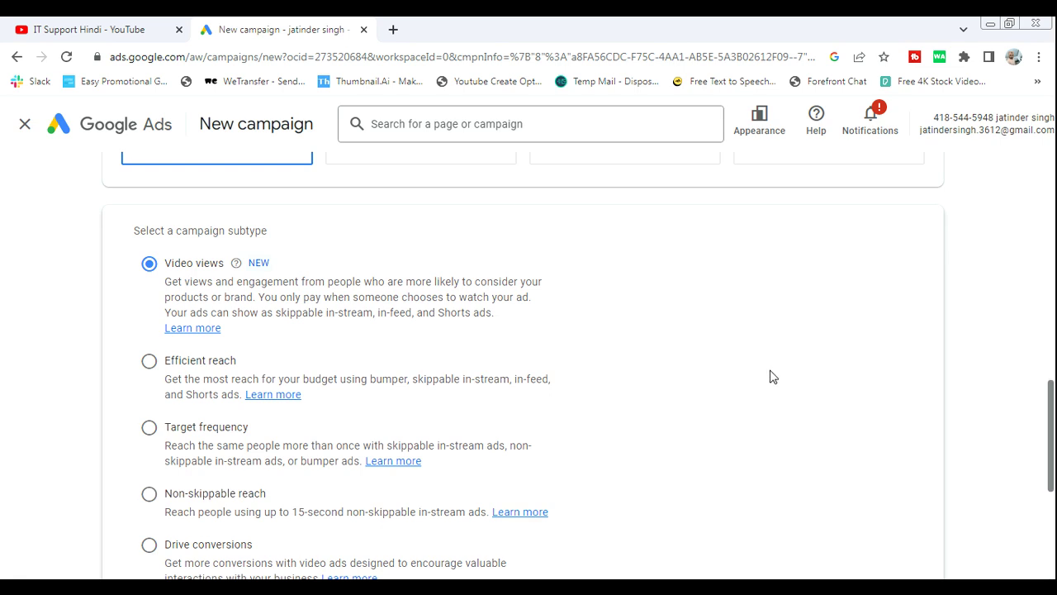
drag(1054, 448, 1054, 537)
click(911, 492)
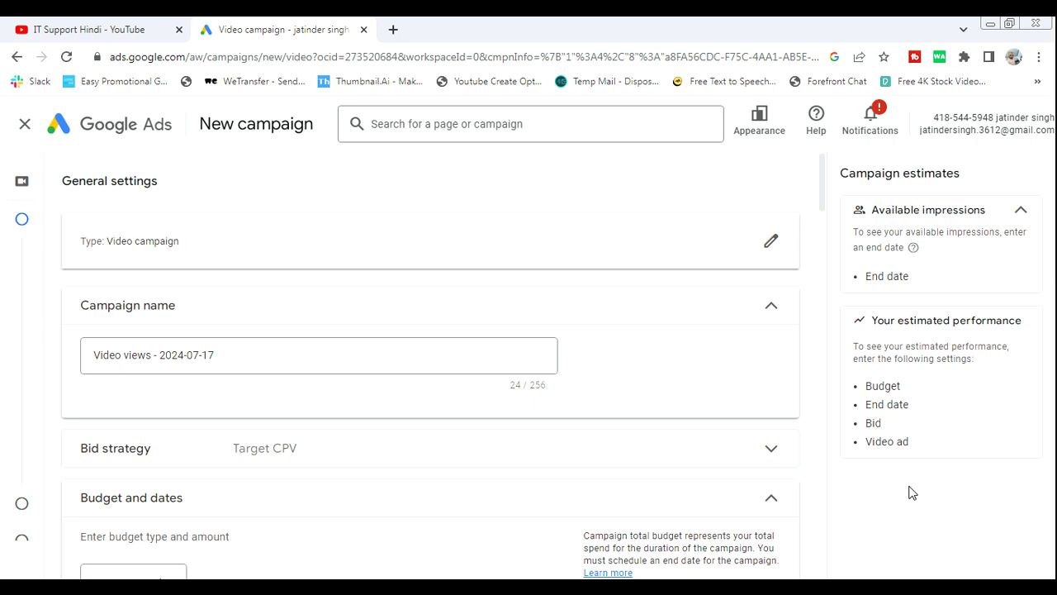
Rename the campaign to "Video views", removing the date from its name.
click(232, 360)
key(BackSpace)
key(BackSpace)
key(BackSpace)
key(BackSpace)
key(BackSpace)
key(BackSpace)
key(BackSpace)
key(BackSpace)
key(BackSpace)
key(BackSpace)
key(BackSpace)
key(BackSpace)
key(BackSpace)
key(BackSpace)
key(BackSpace)
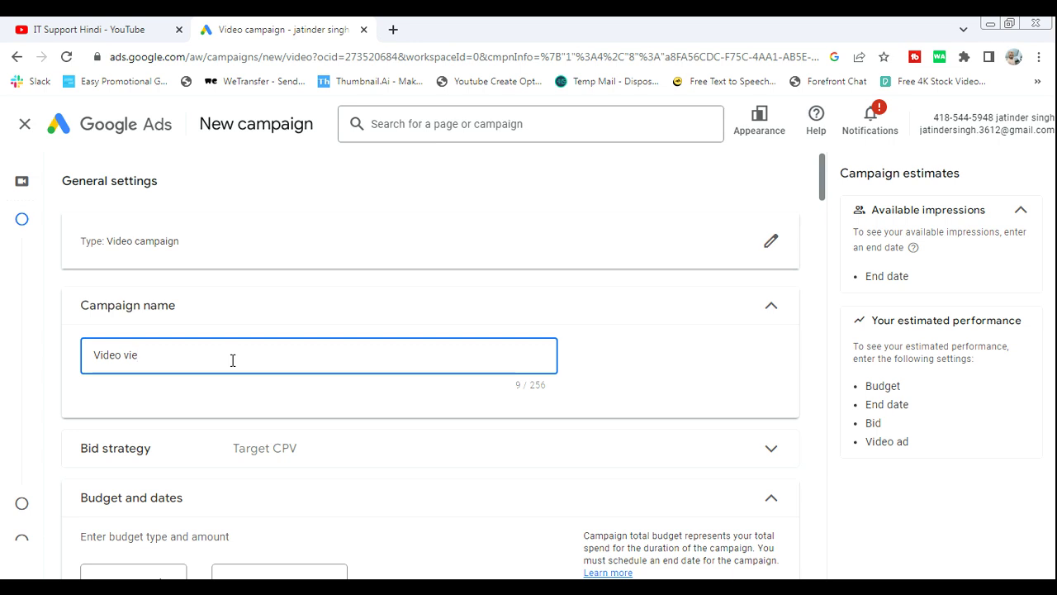
key(BackSpace)
key(BackSpace)
key(BackSpace)
text(views)
Change the campaign budget type to Daily and set the amount to ₹100.
drag(822, 177, 821, 207)
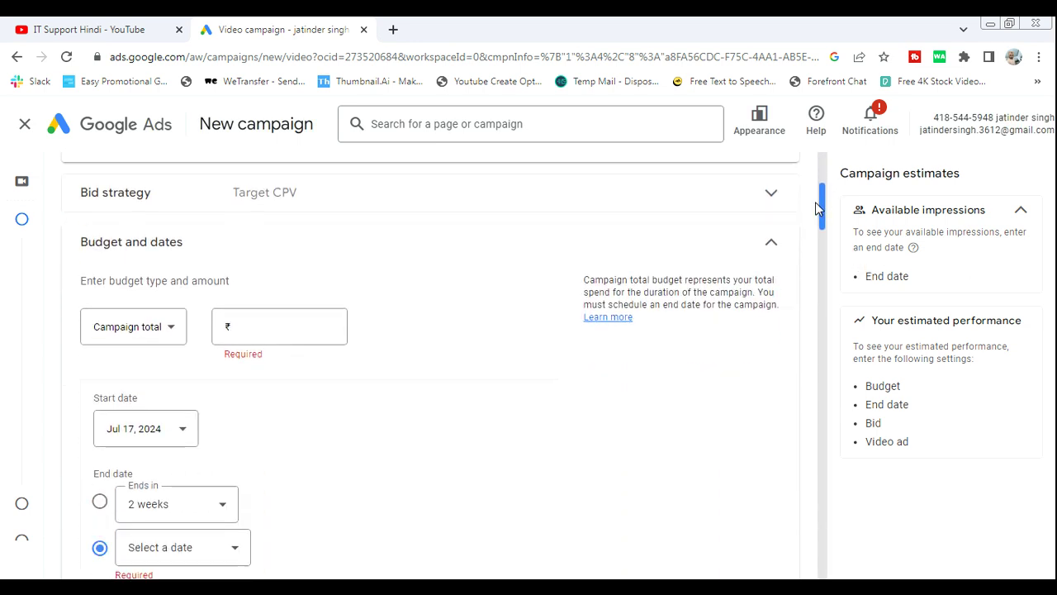
click(173, 335)
click(174, 336)
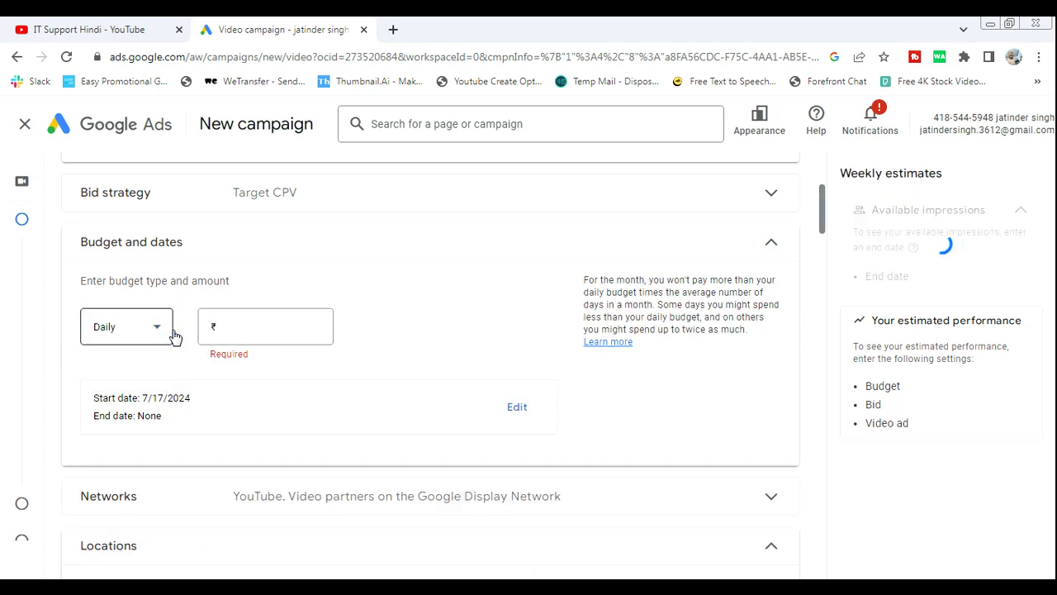
click(278, 325)
text(100000)
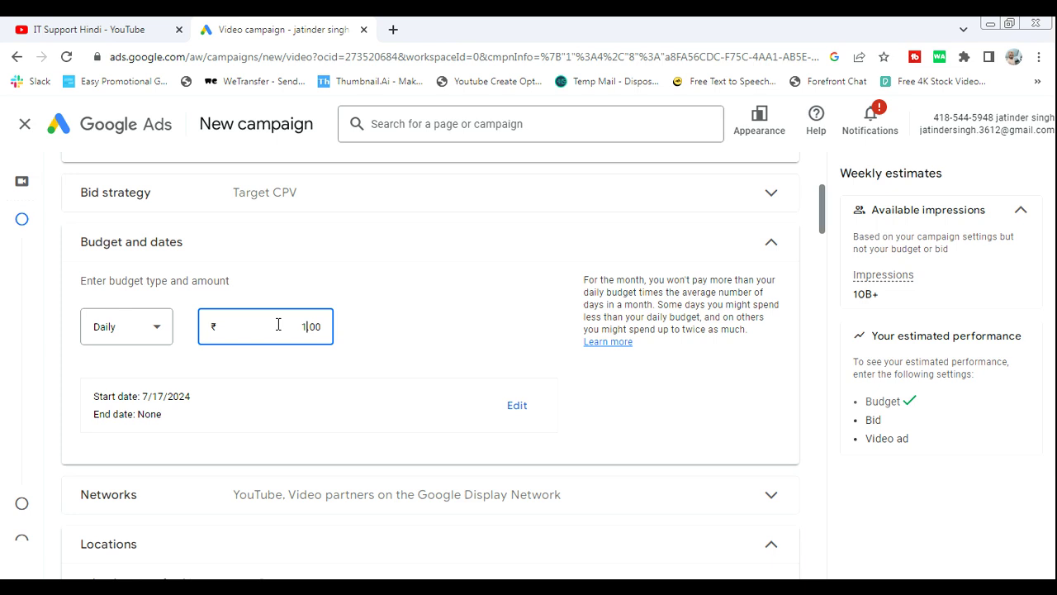
key(BackSpace)
key(BackSpace)
key(BackSpace)
key(BackSpace)
text(50)
key(BackSpace)
key(BackSpace)
text(100)
Exclude video partners on the Google Display Network from the campaign's networks.
drag(822, 212, 817, 245)
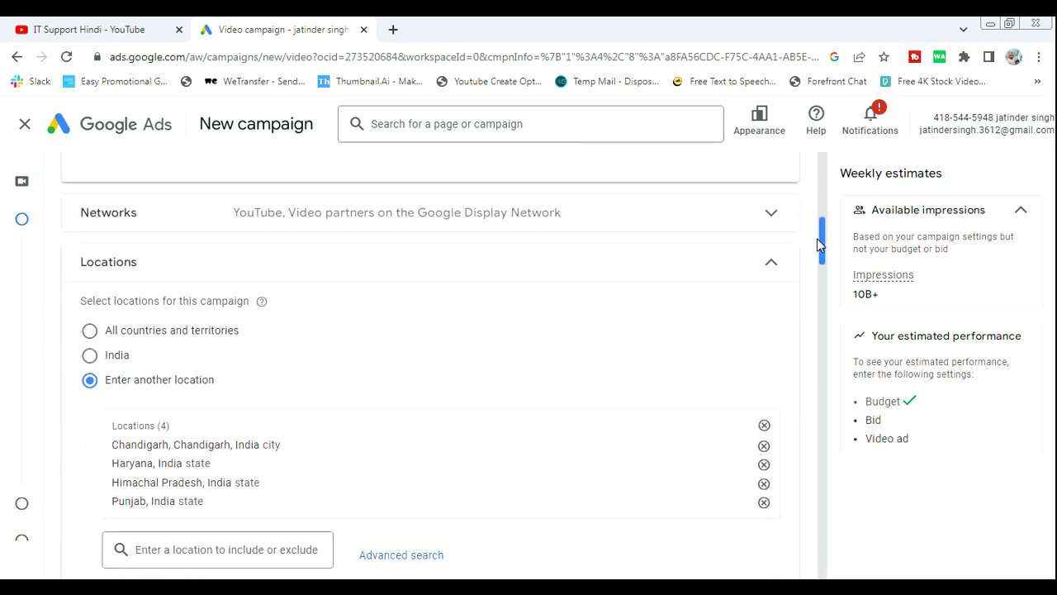
click(771, 216)
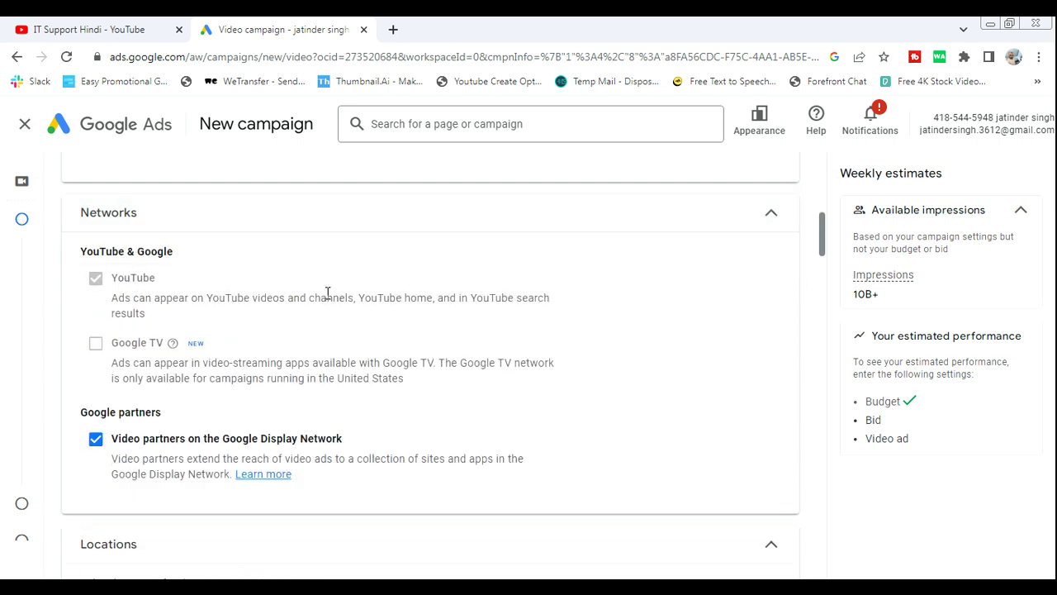
click(96, 442)
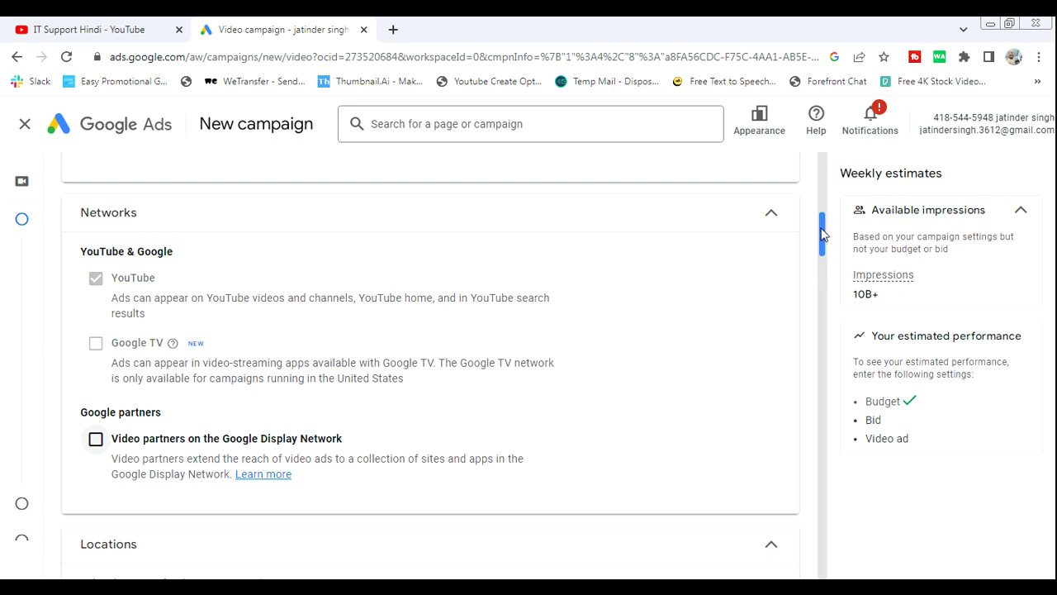
drag(822, 234, 822, 273)
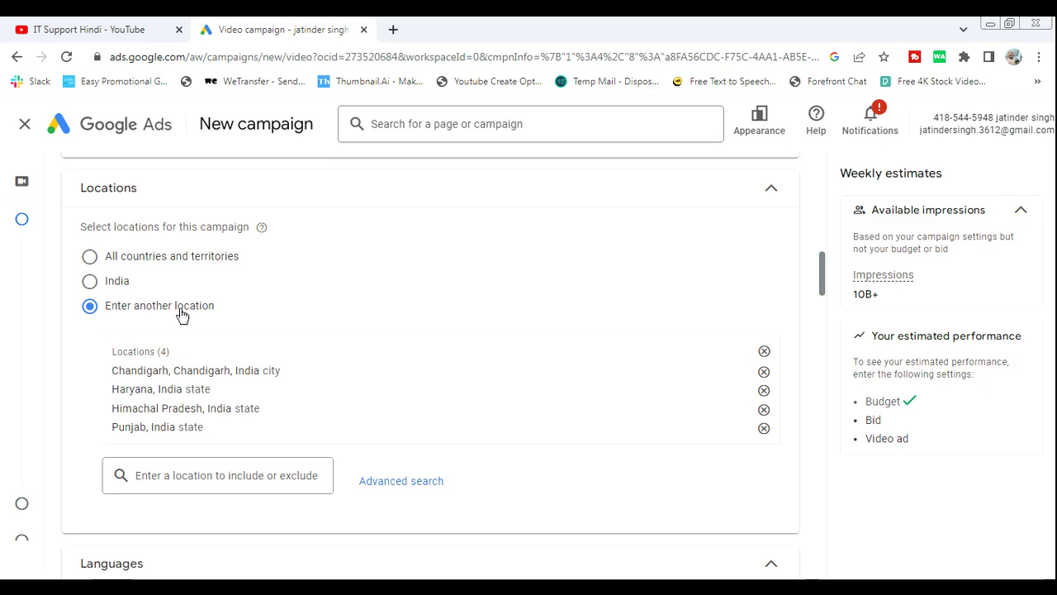
click(394, 482)
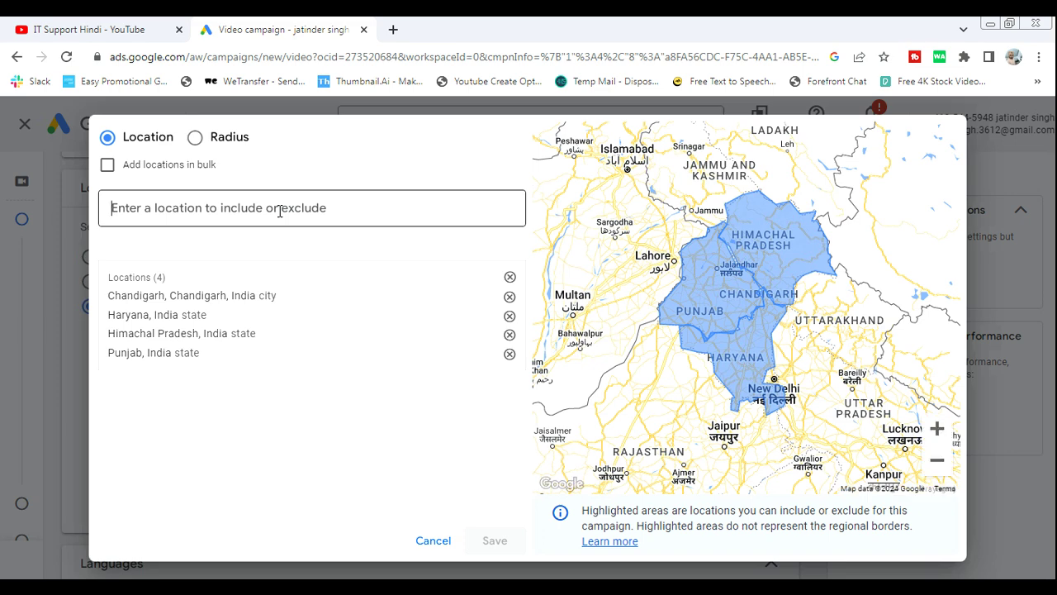
text(Iglg)
key(BackSpace)
key(BackSpace)
key(BackSpace)
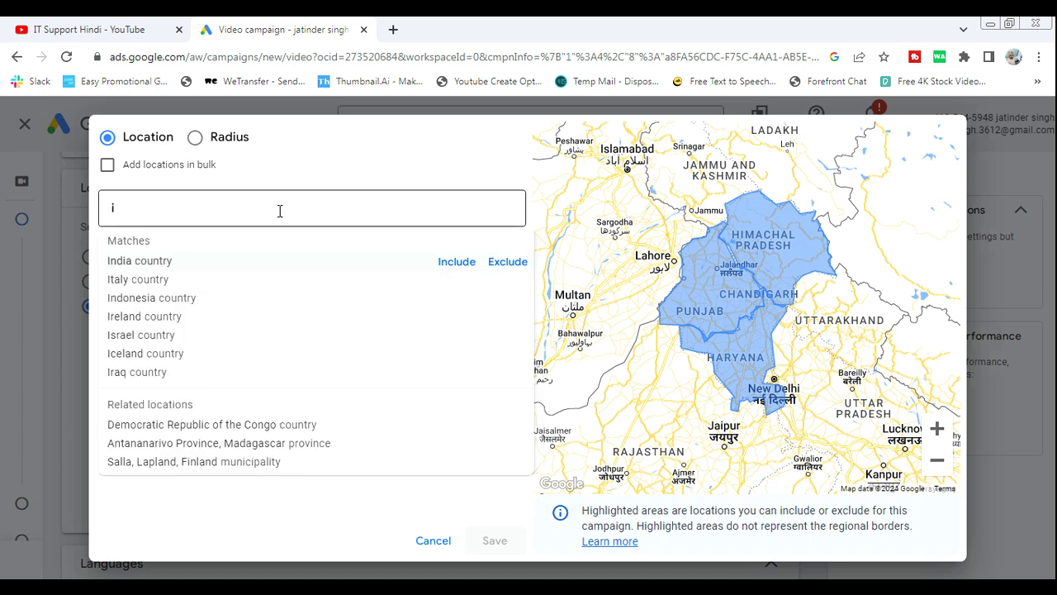
key(BackSpace)
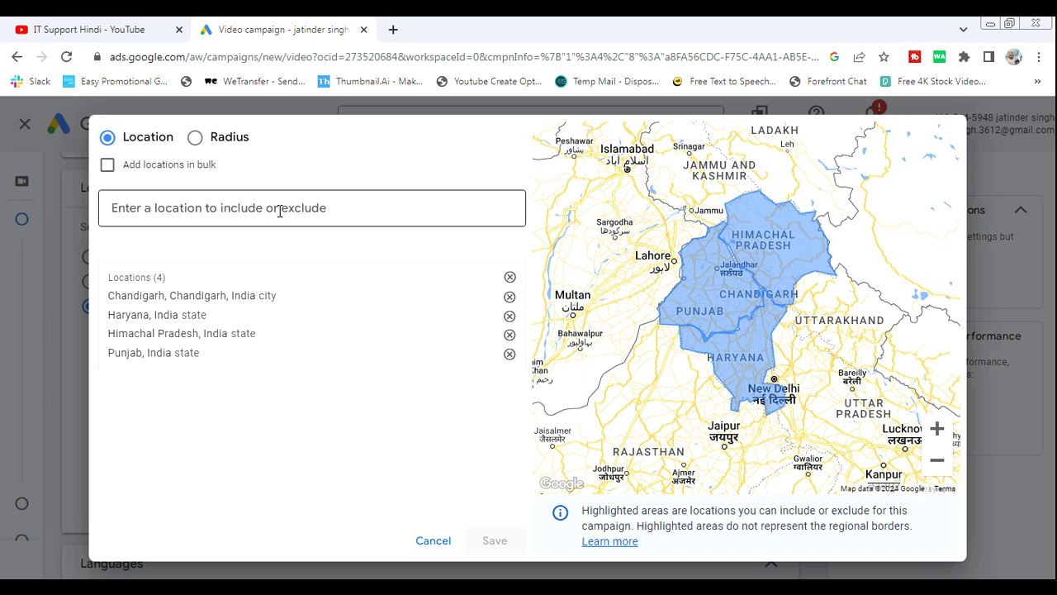
click(647, 221)
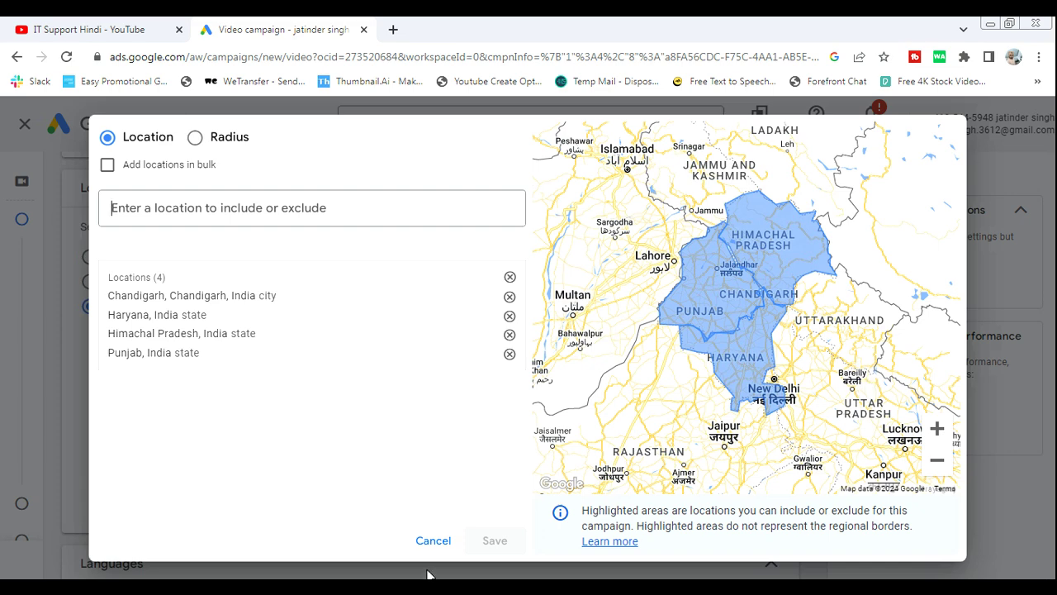
click(432, 542)
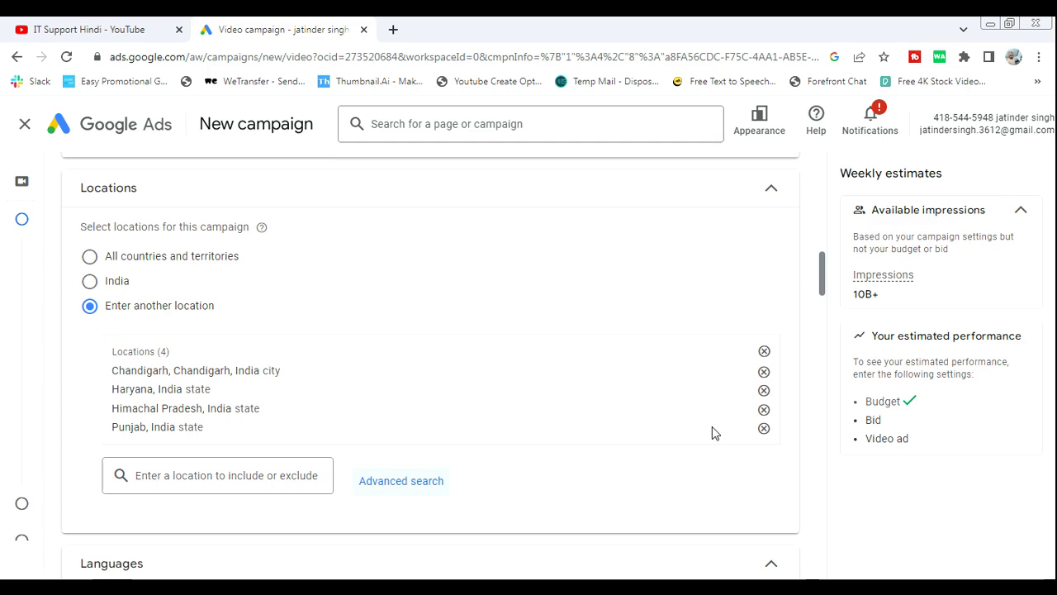
Expand the related videos settings and open the dialog for adding related videos to the campaign.
drag(821, 278, 817, 319)
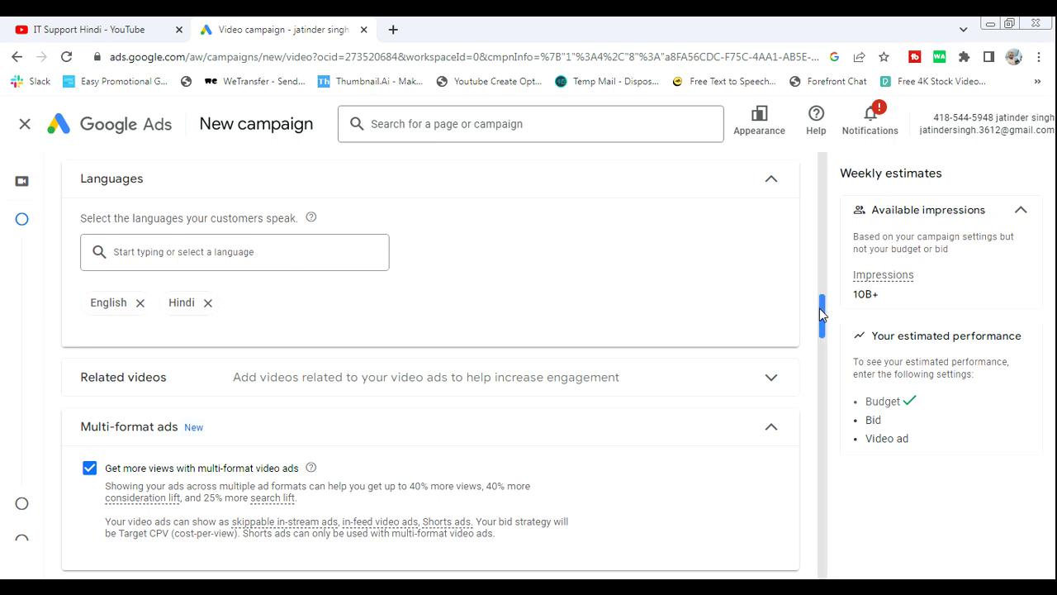
scroll(822, 316, down, 2)
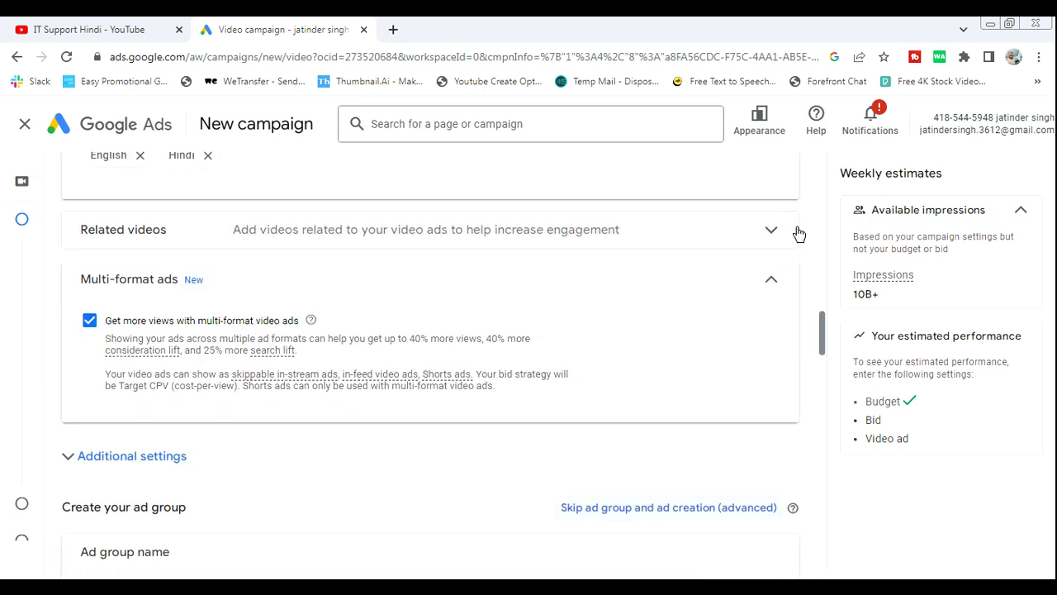
click(771, 231)
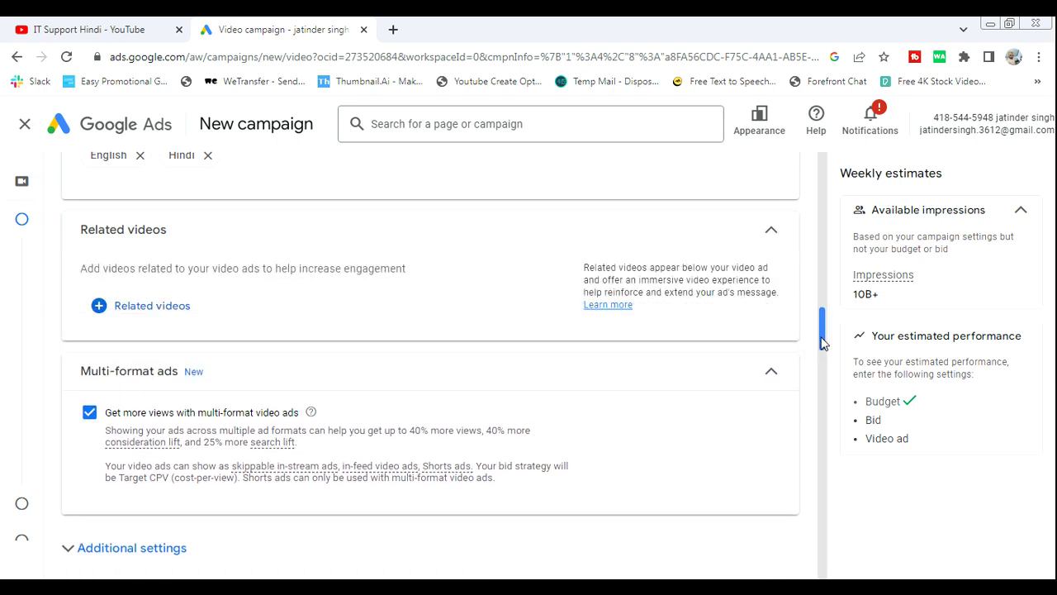
drag(821, 336, 821, 343)
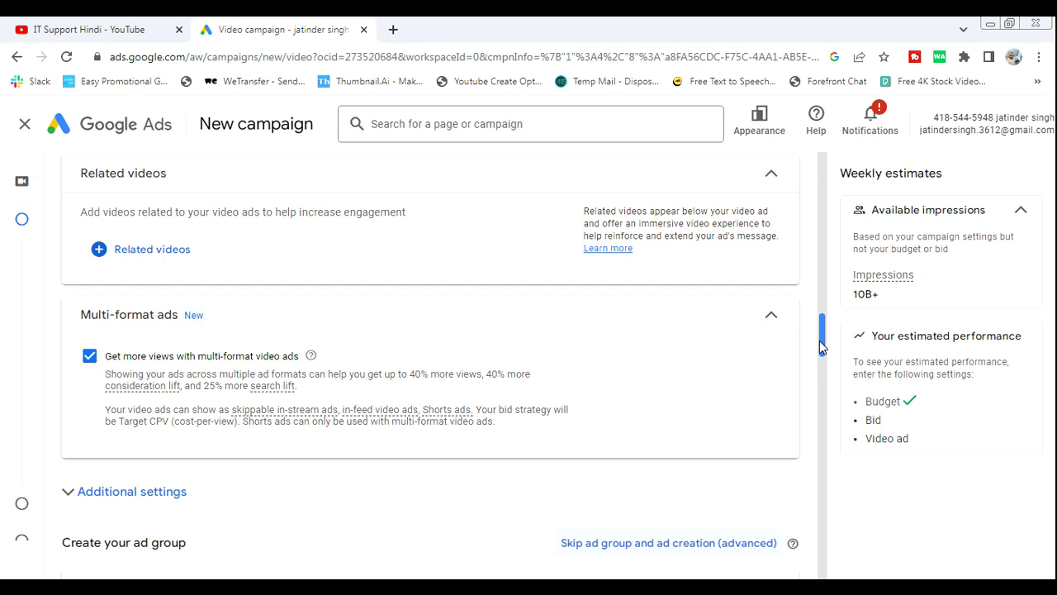
click(152, 249)
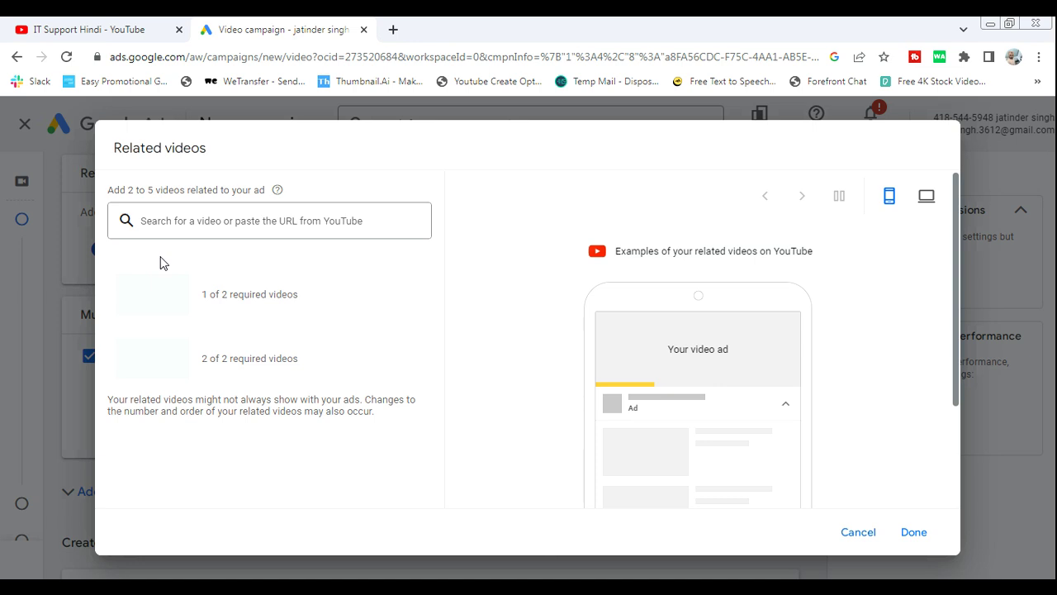
click(204, 221)
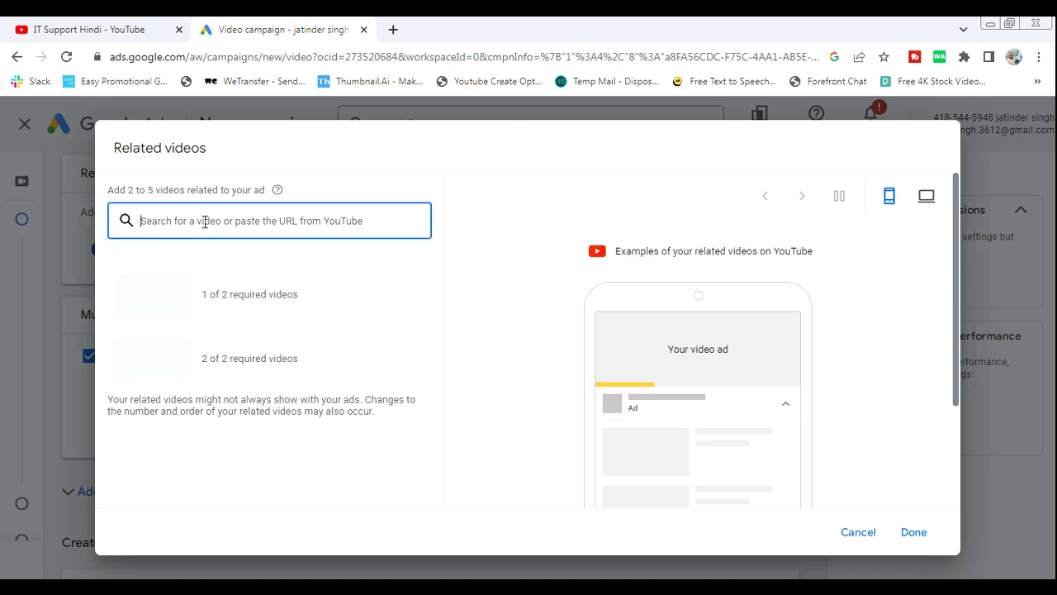
Try adding the IT Support Hindi channel's latest YouTube video as a related video by its URL, and discard the change.
click(145, 27)
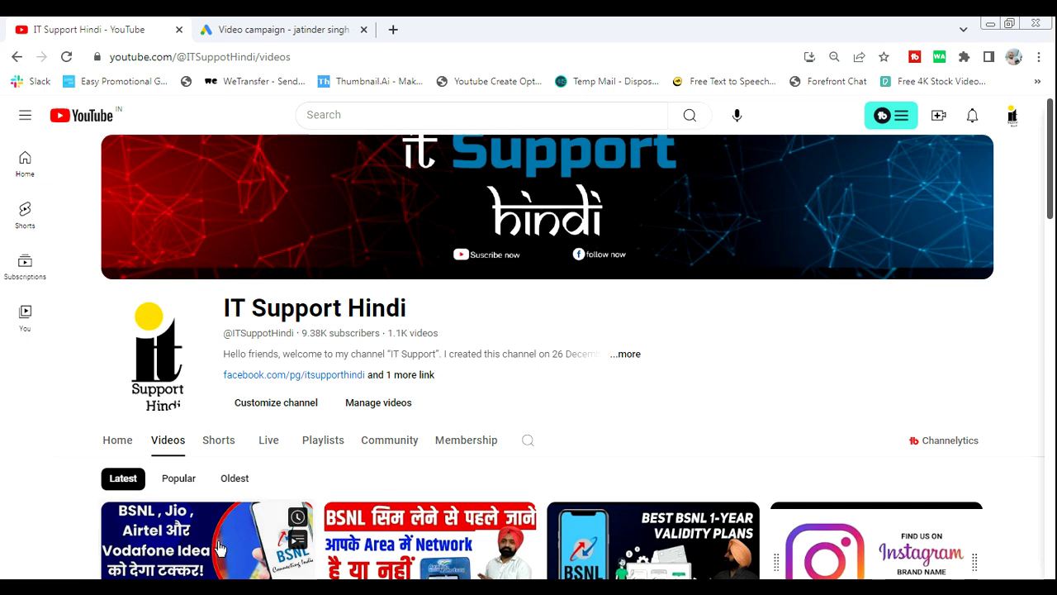
click(166, 564)
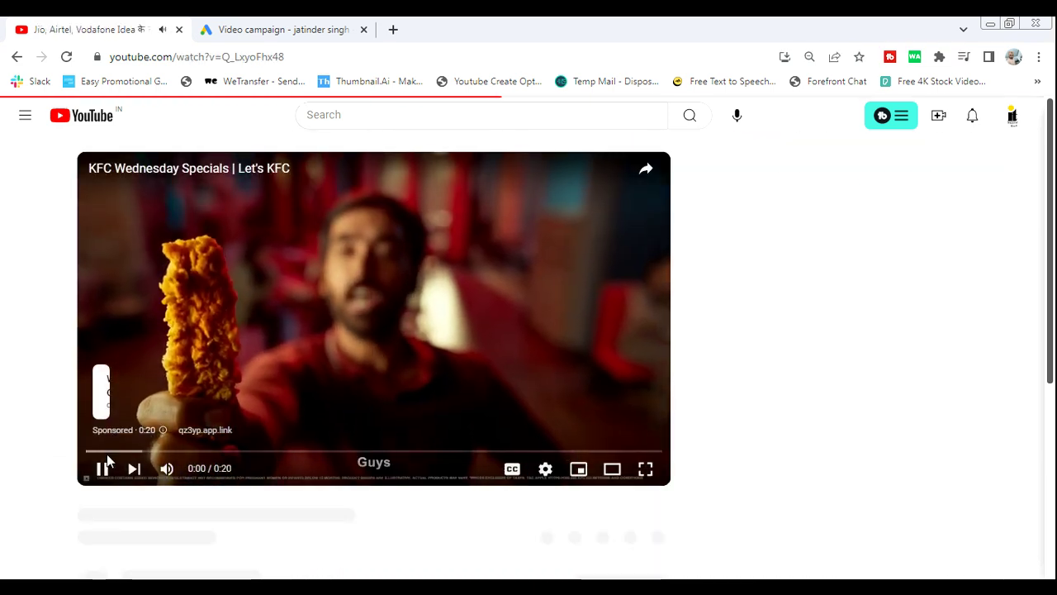
click(103, 468)
click(173, 58)
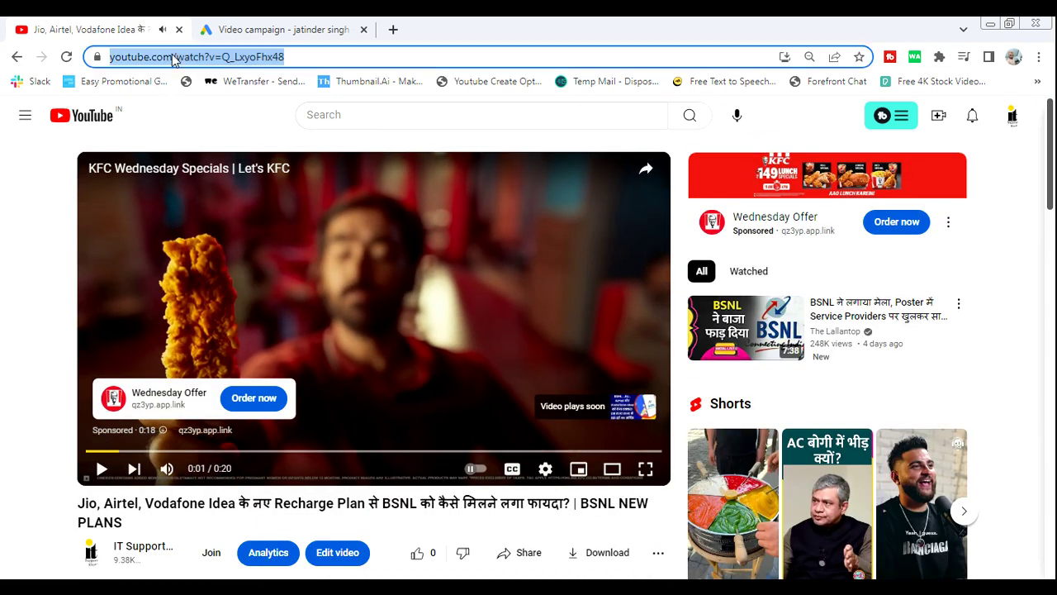
click(236, 28)
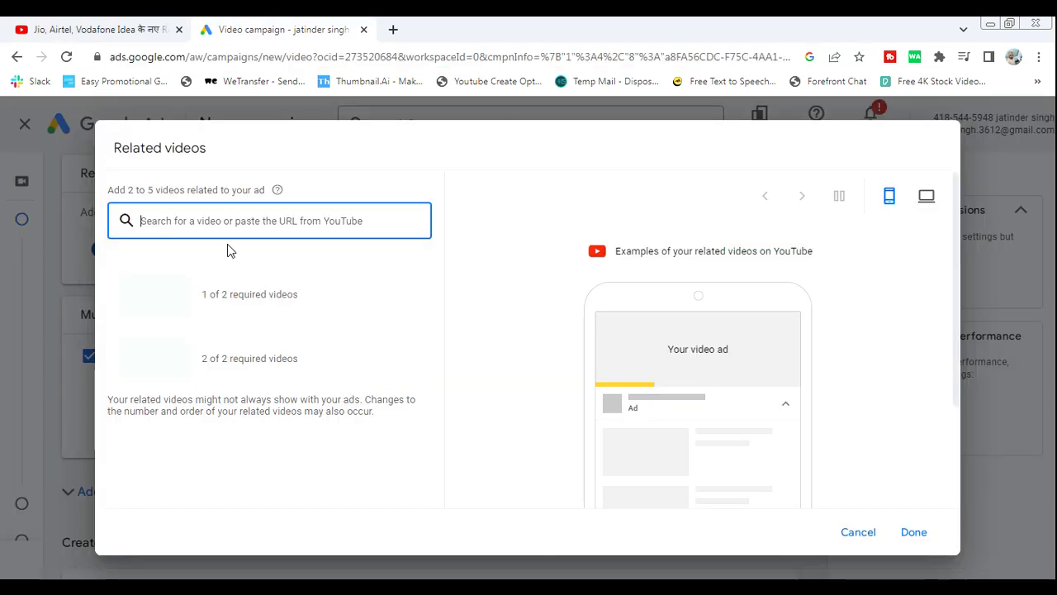
key(ctrl+v)
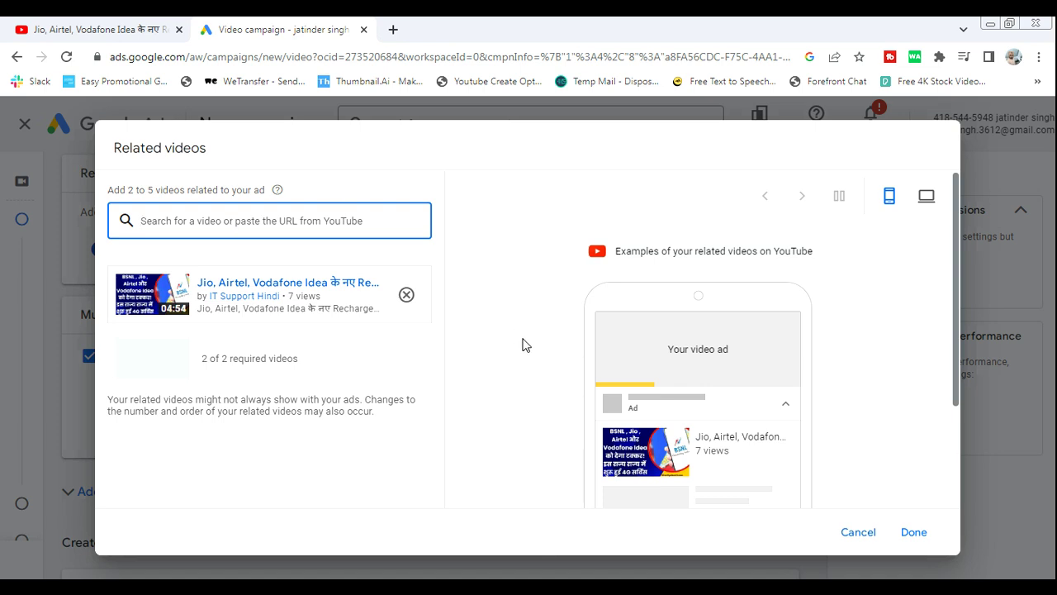
click(859, 533)
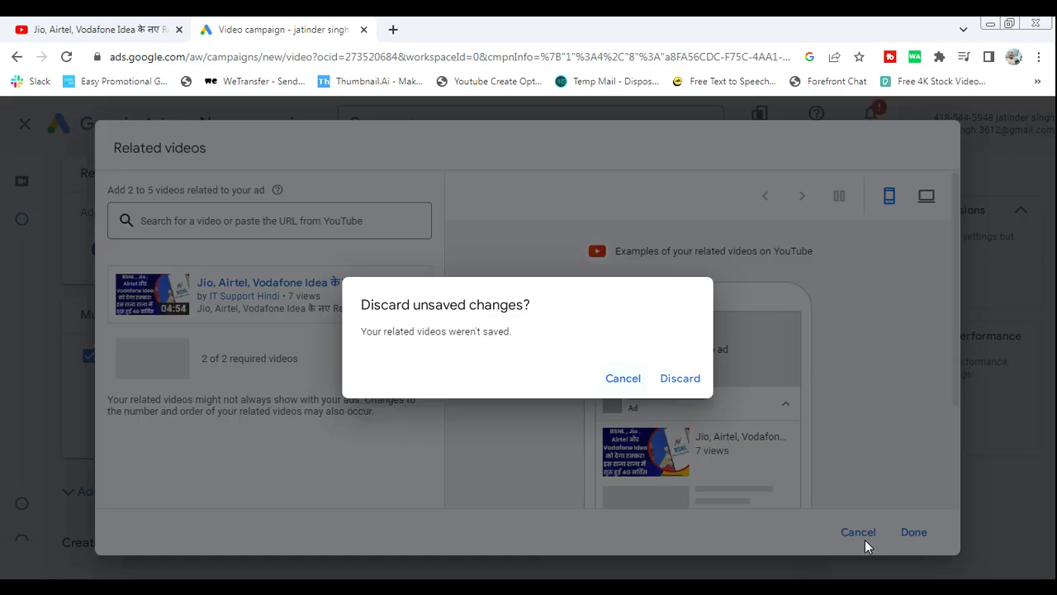
click(679, 380)
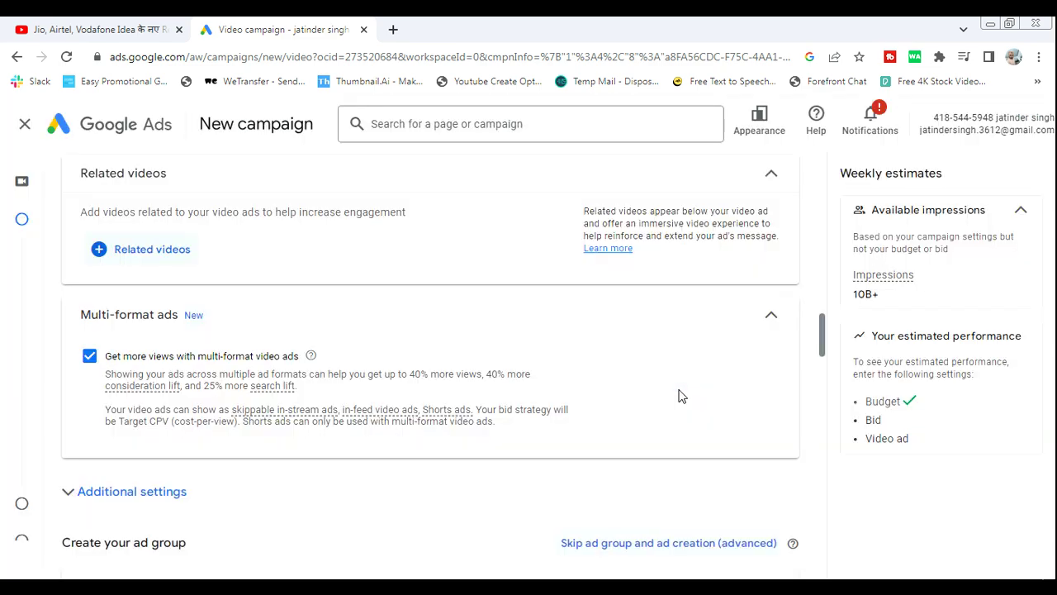
Turn off the option to get more views with multi-format video ads.
drag(822, 337, 822, 347)
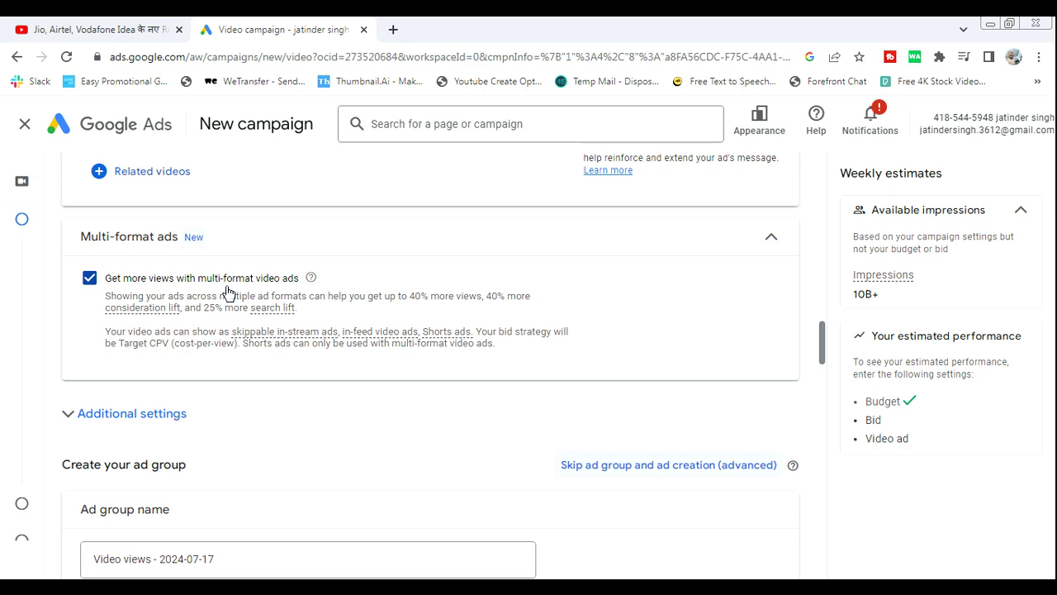
click(91, 278)
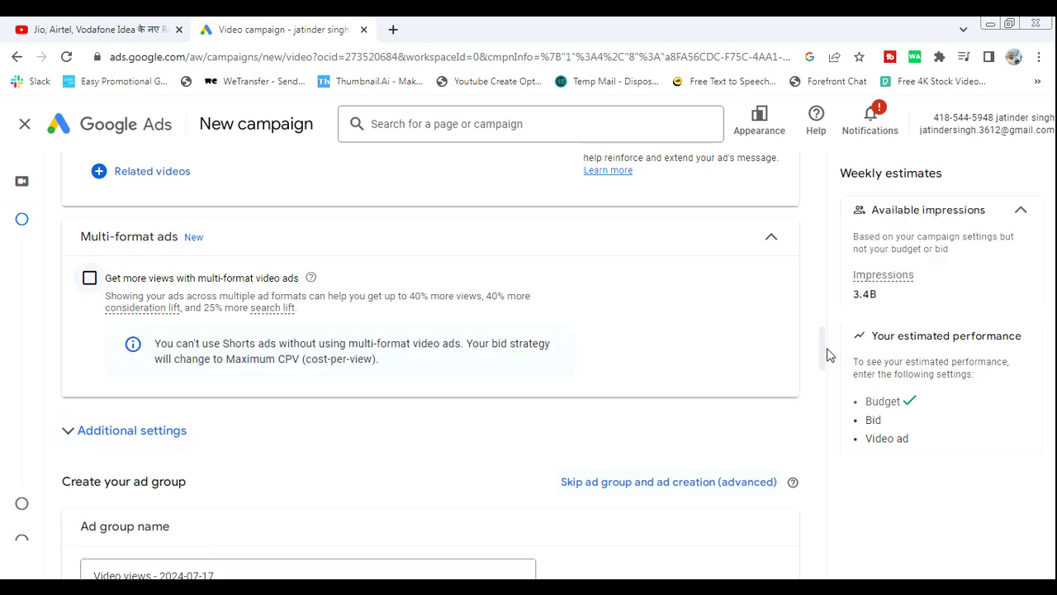
drag(826, 349, 826, 372)
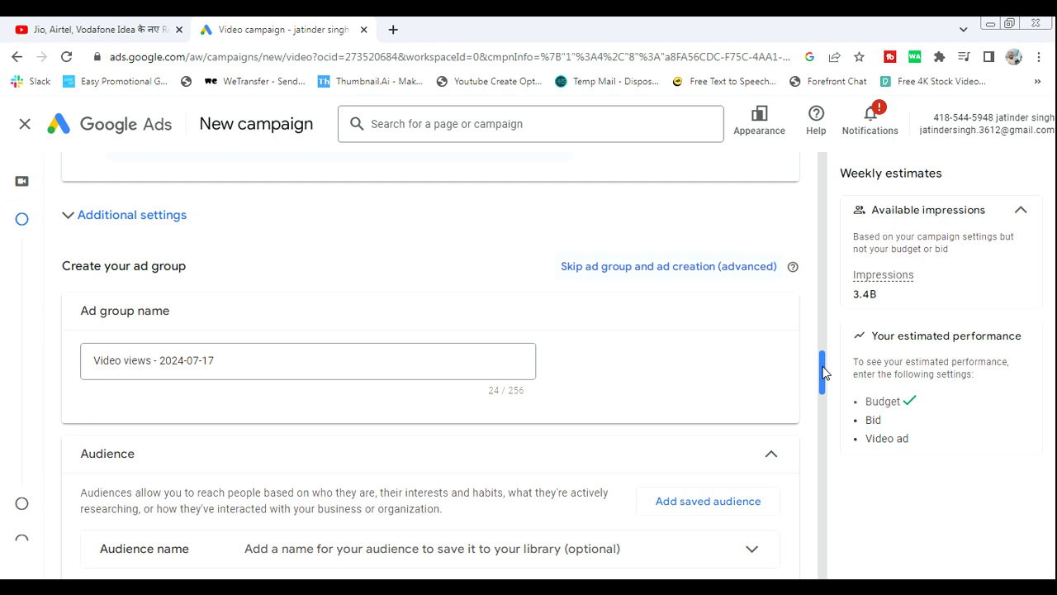
Set specific device targeting for the campaign to computers and mobile phones only, excluding tablets and TV screens.
click(128, 222)
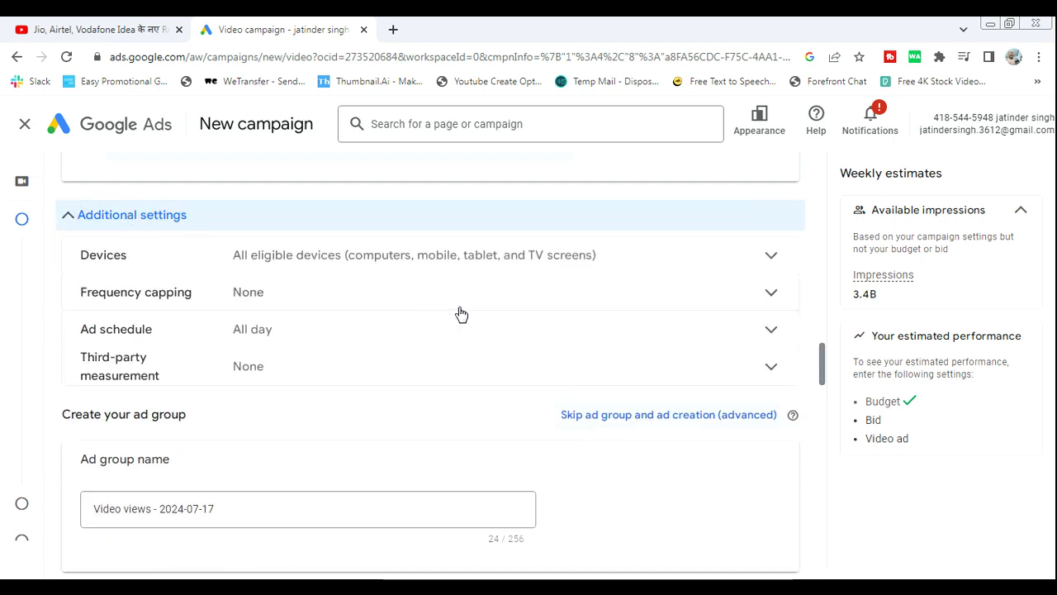
click(779, 262)
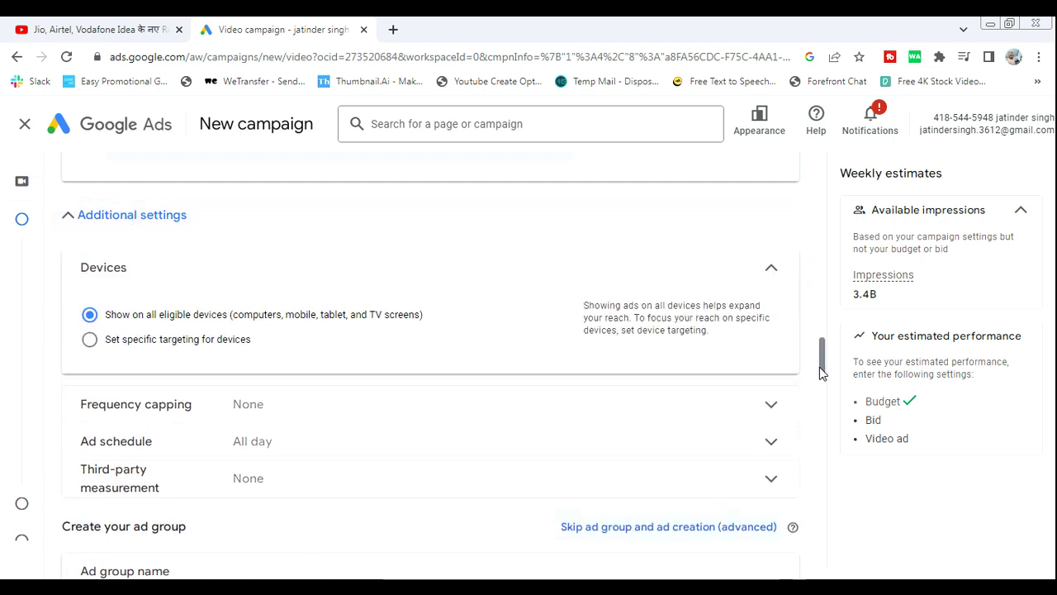
scroll(823, 356, down, 1)
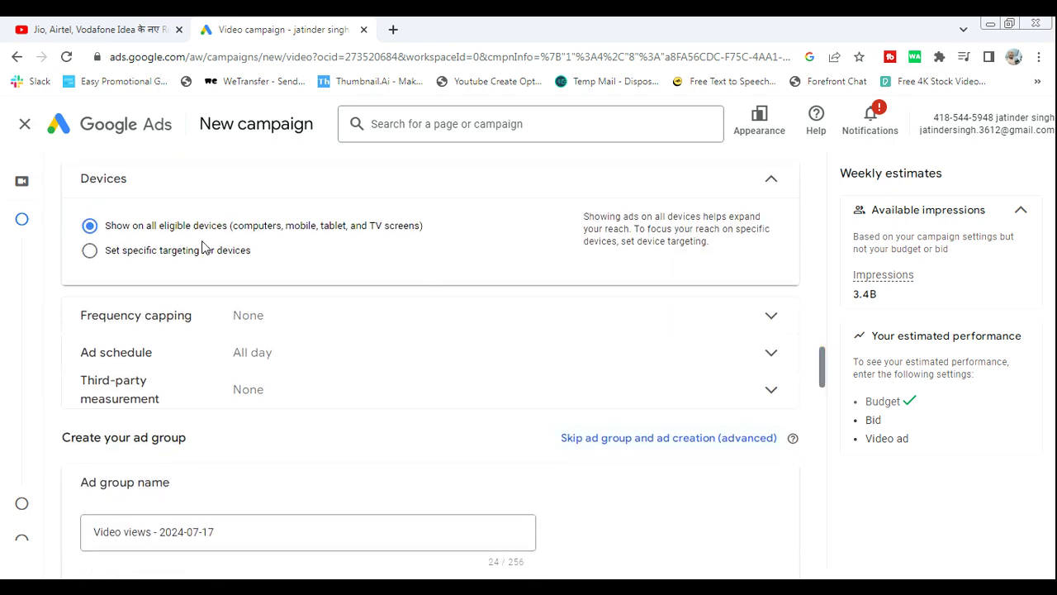
click(89, 250)
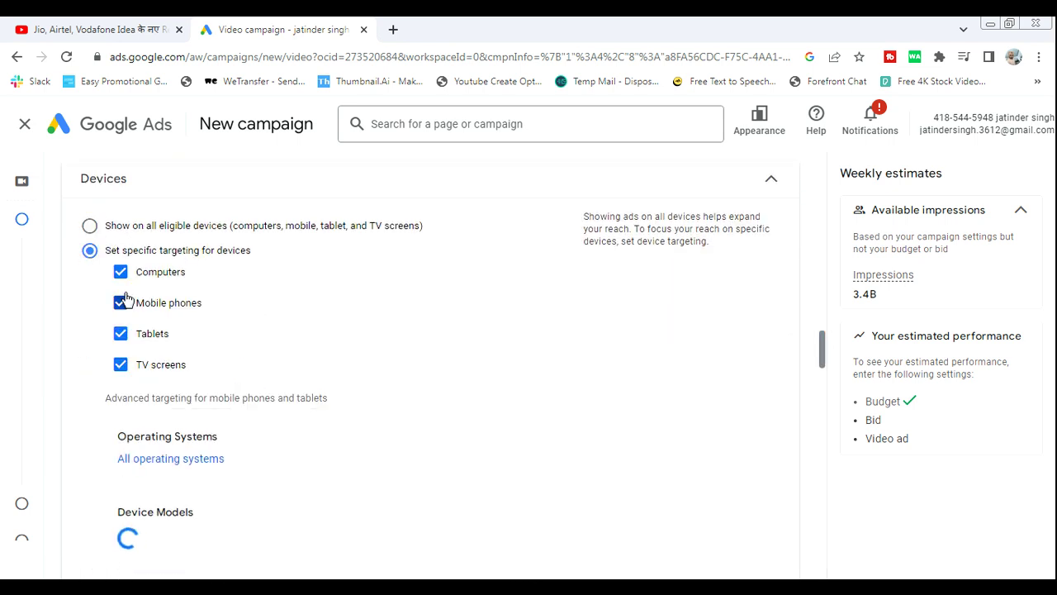
click(115, 368)
click(126, 337)
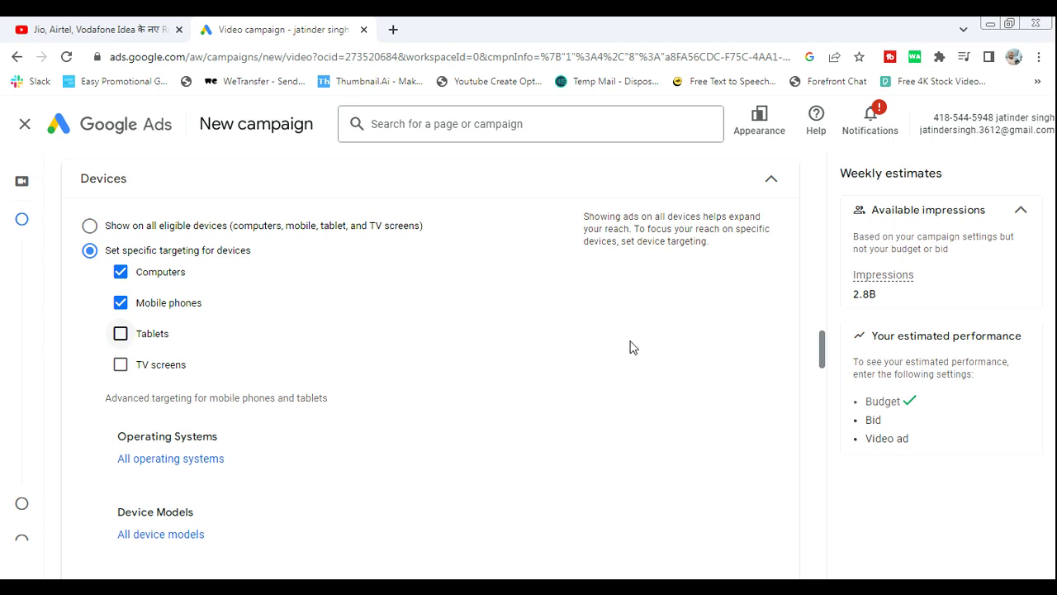
Examine the campaign's frequency capping, ad schedule and third-party measurement settings.
drag(822, 355, 819, 384)
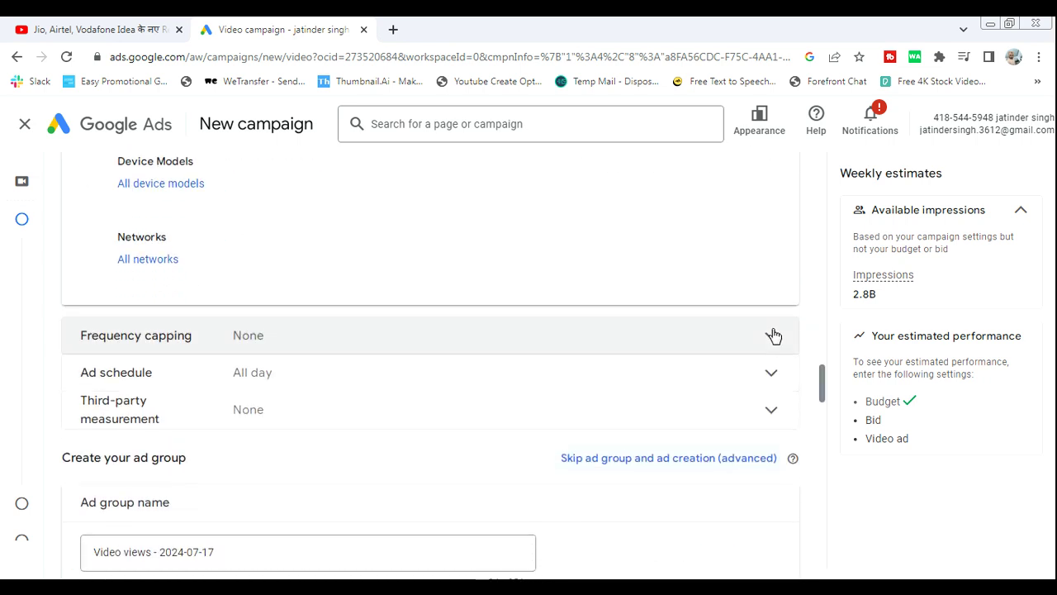
click(771, 335)
drag(819, 375, 819, 388)
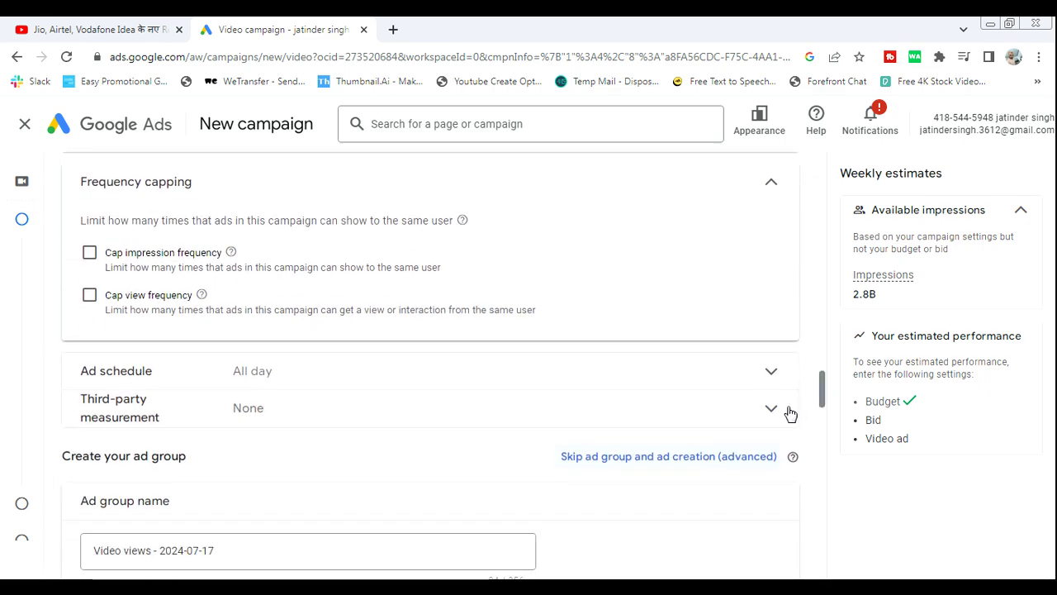
click(780, 385)
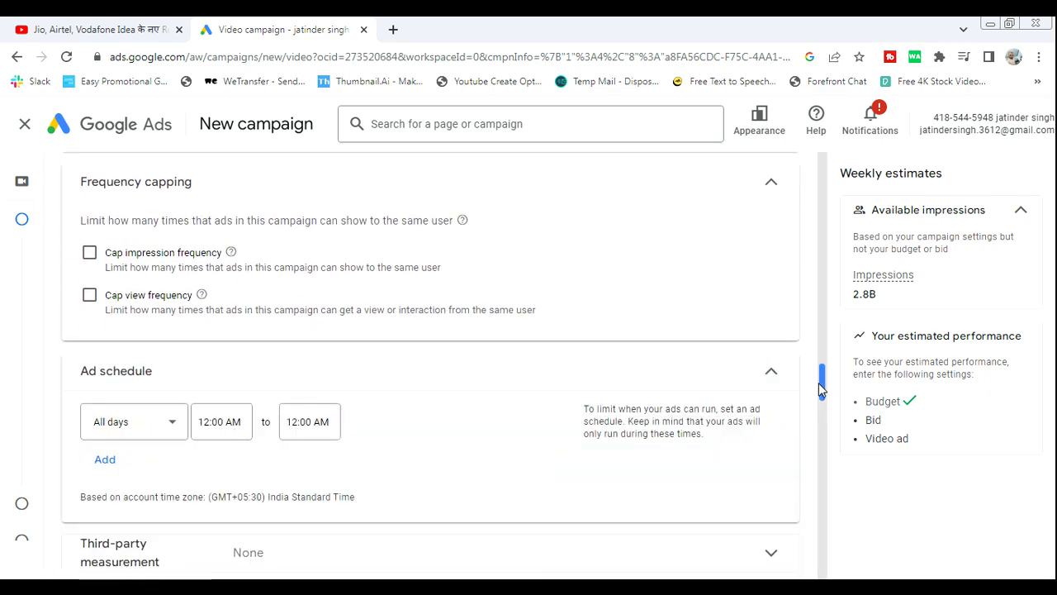
drag(819, 386, 818, 394)
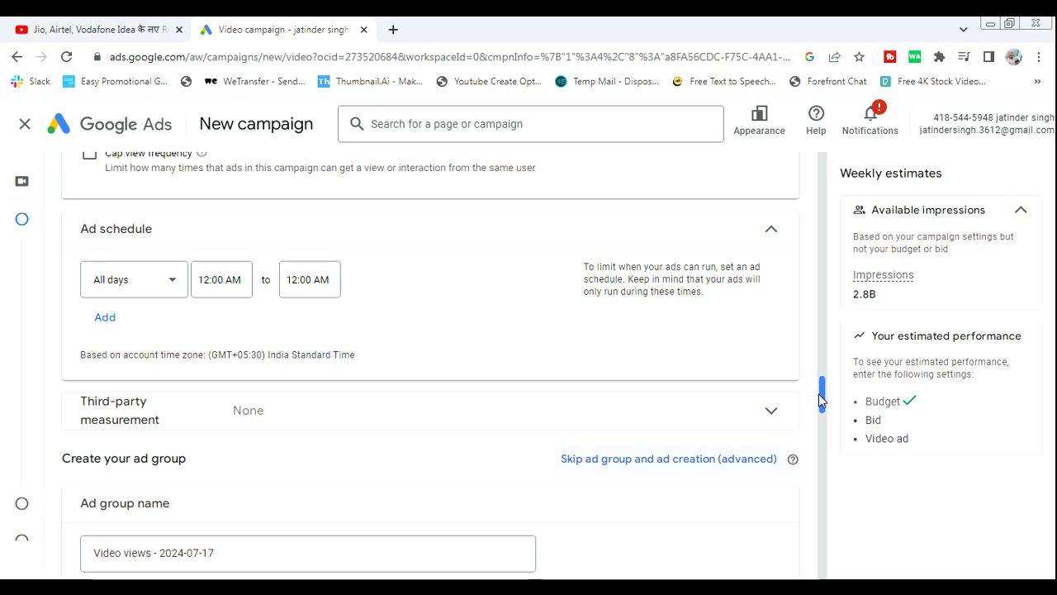
click(770, 410)
Rename the ad group as "Video views - 1".
drag(820, 388, 820, 422)
click(272, 292)
key(BackSpace)
key(BackSpace)
key(BackSpace)
key(BackSpace)
key(BackSpace)
key(BackSpace)
key(BackSpace)
key(BackSpace)
key(BackSpace)
key(BackSpace)
text(1)
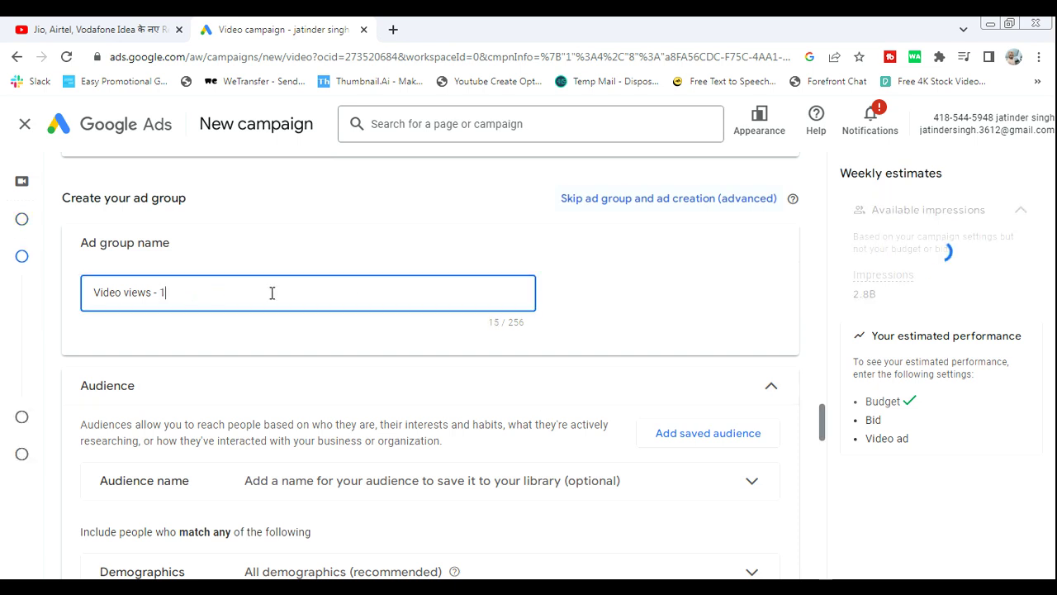
Examine the audience name field and the demographic options for gender, age, parental status and household income.
drag(823, 427, 823, 449)
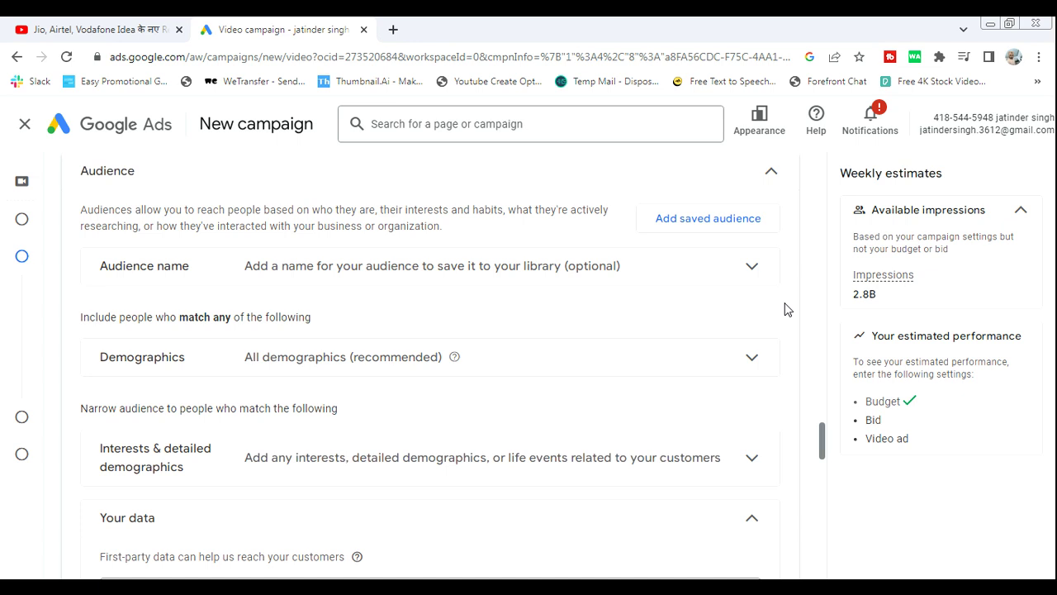
click(755, 268)
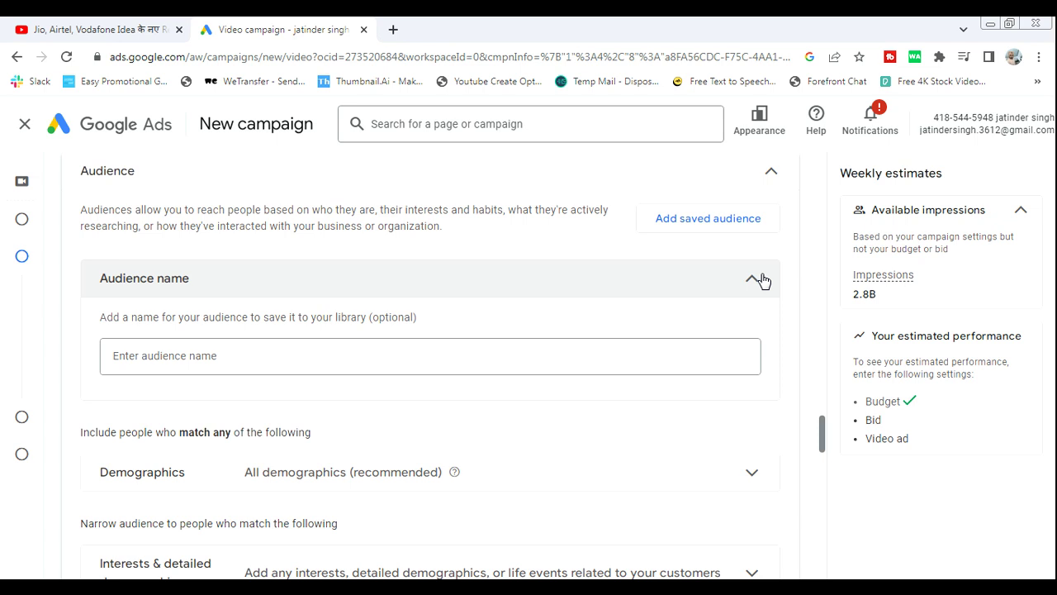
click(754, 279)
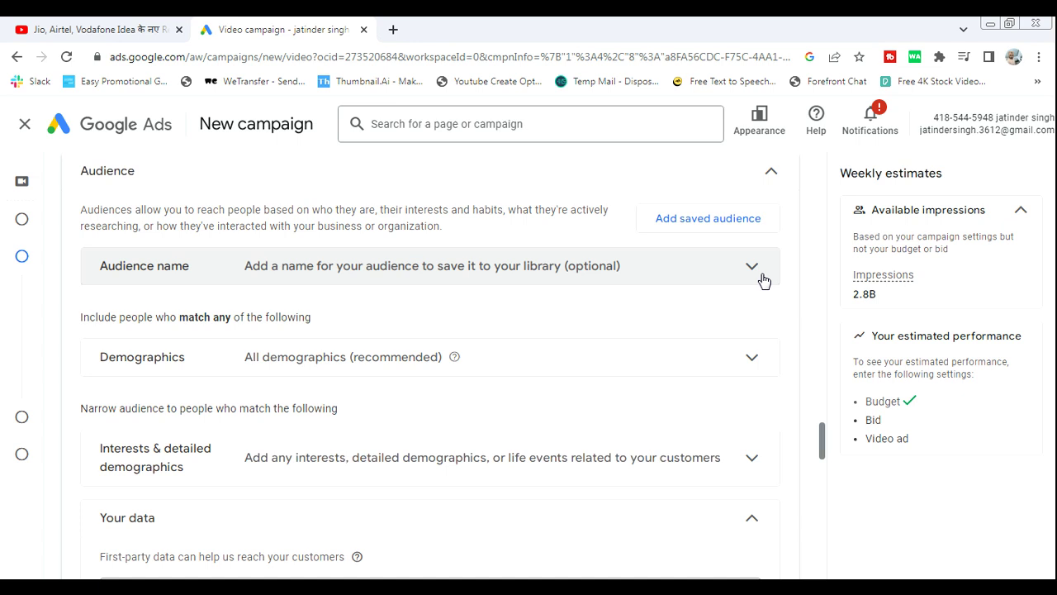
click(750, 358)
drag(824, 424, 823, 442)
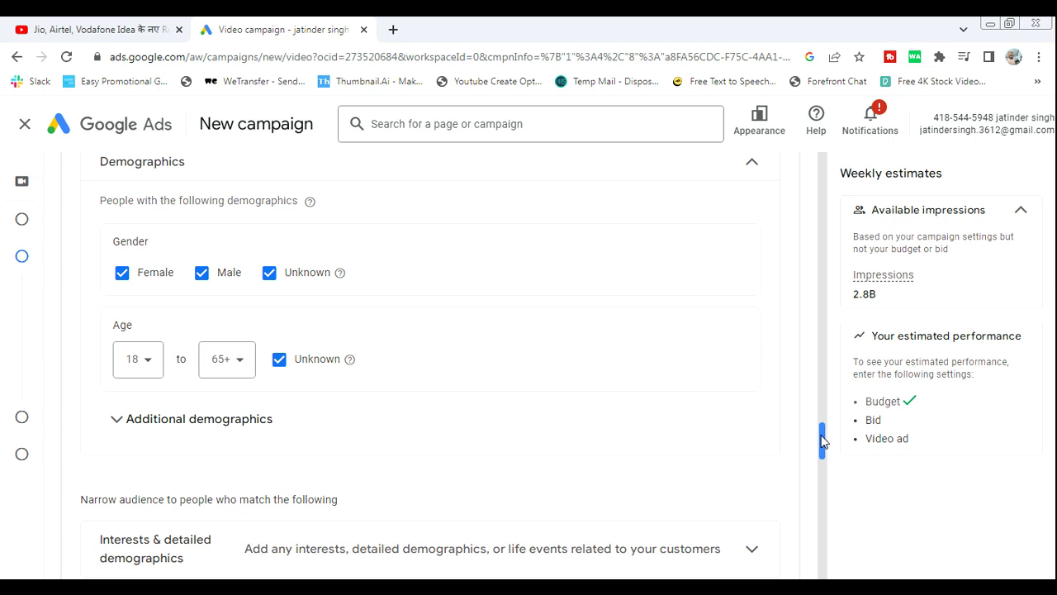
click(124, 420)
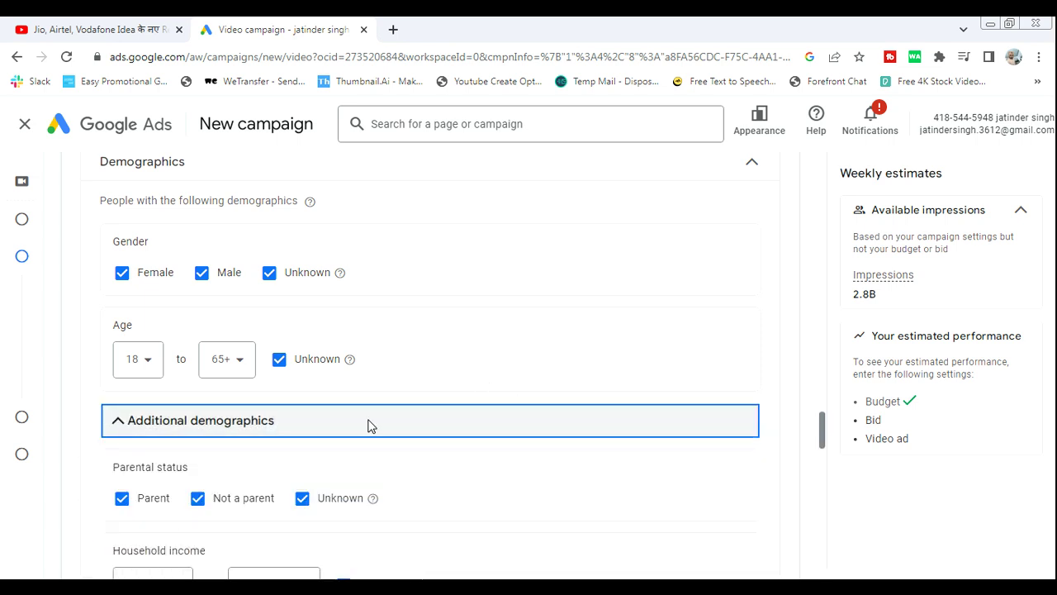
click(823, 426)
drag(830, 421, 825, 438)
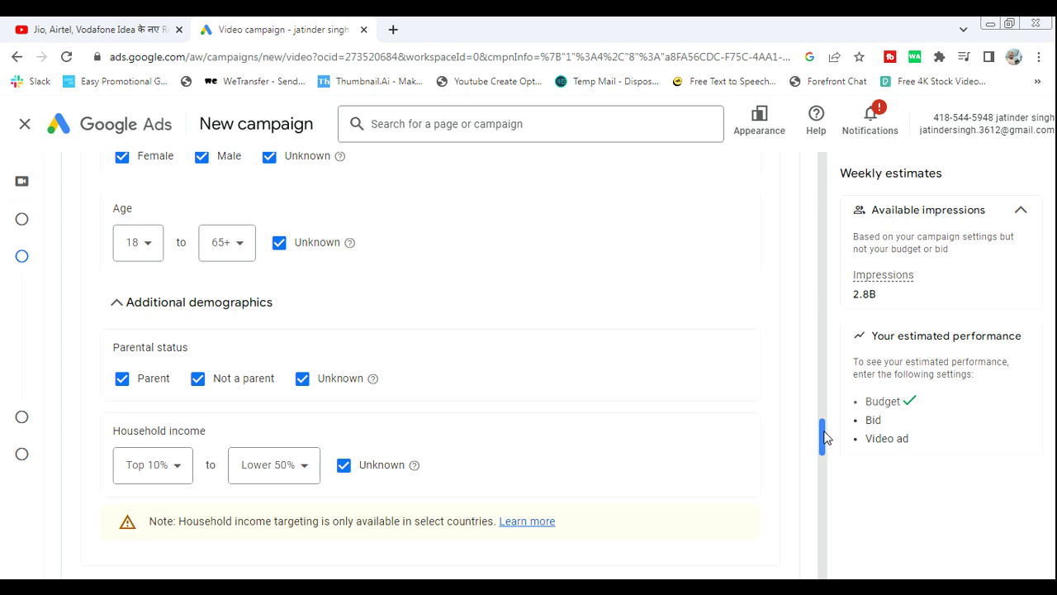
Try narrowing the audience to the Technology and Social Media Enthusiasts affinity segments, and remove both again.
drag(824, 438, 823, 467)
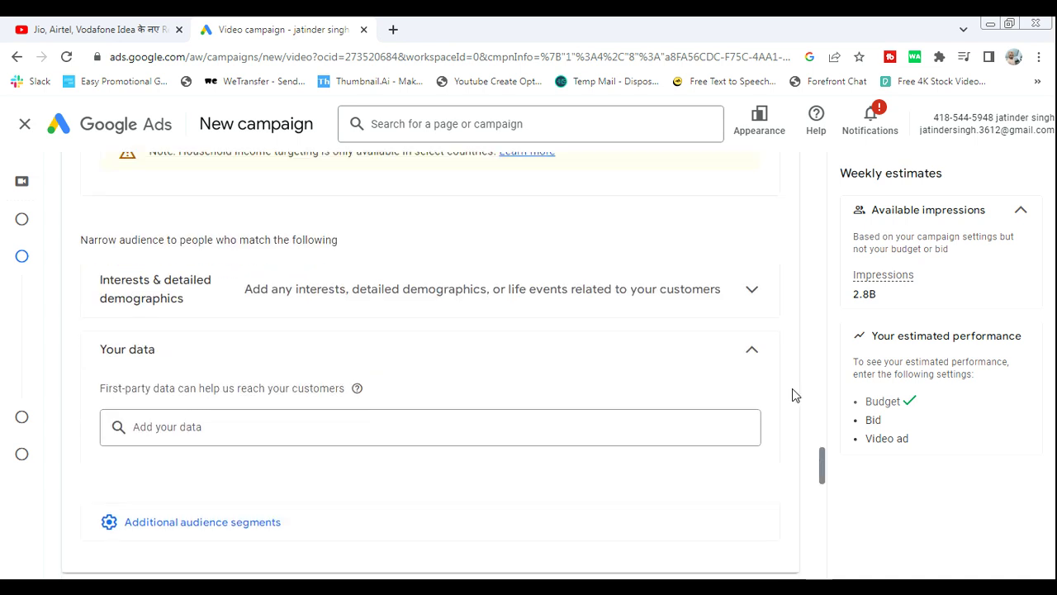
click(752, 289)
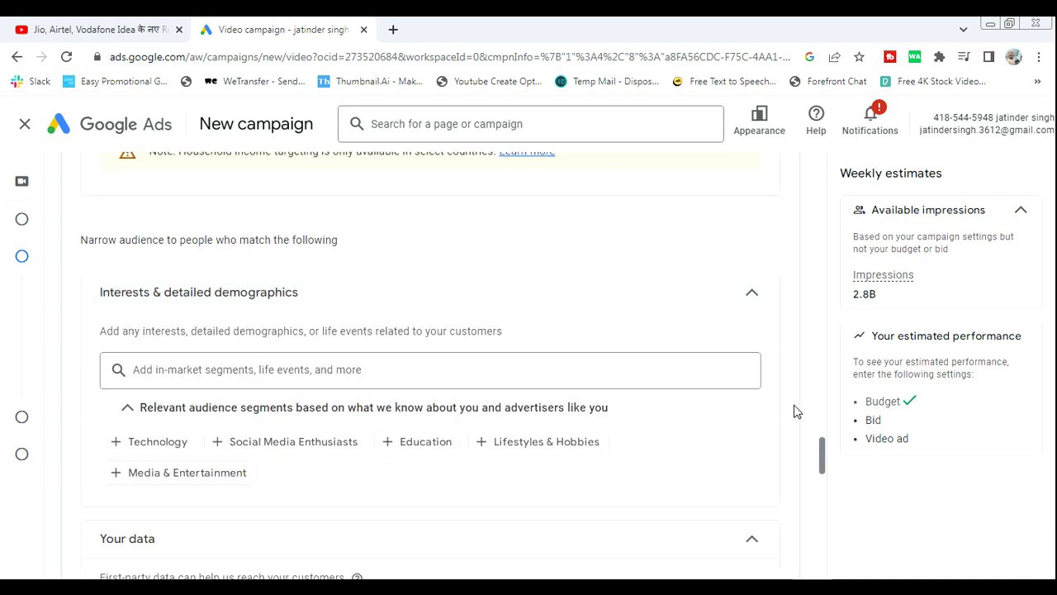
drag(824, 456, 826, 461)
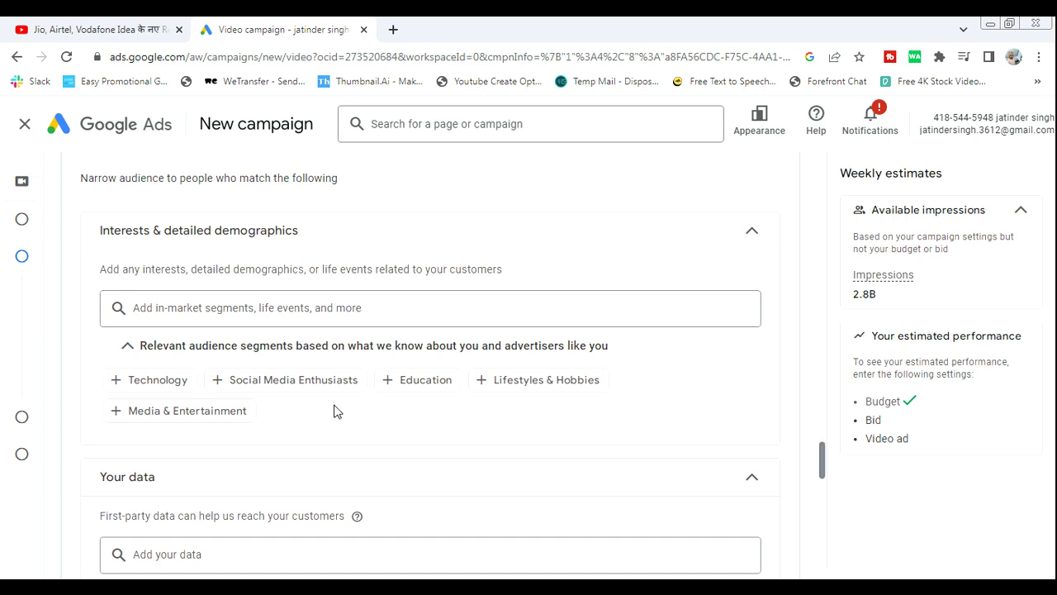
click(138, 379)
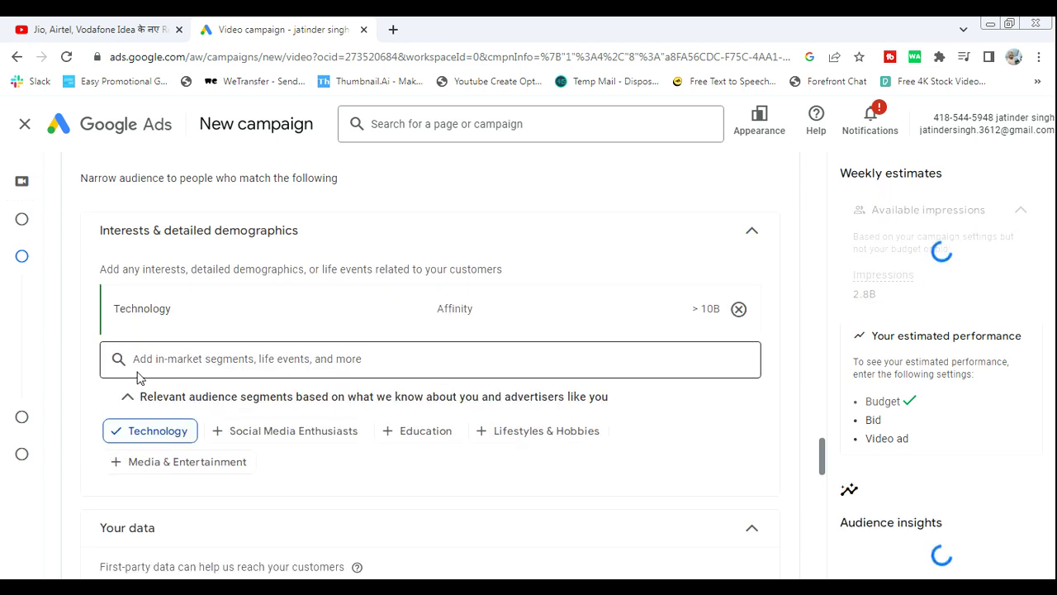
click(213, 432)
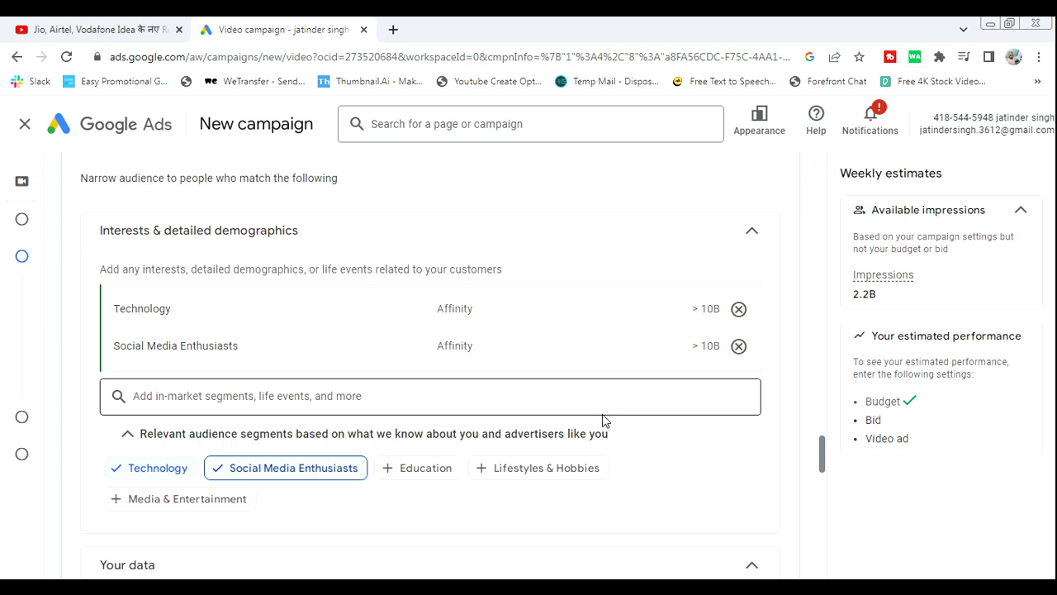
click(738, 308)
click(738, 308)
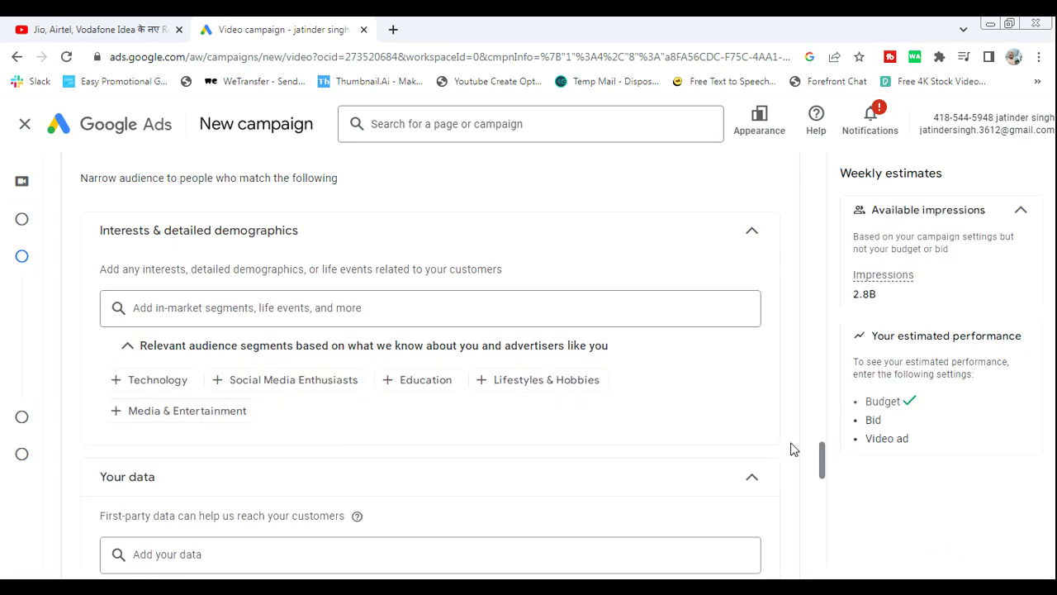
Browse the first-party data segments available for the audience, and close the list without choosing one.
drag(824, 465, 823, 485)
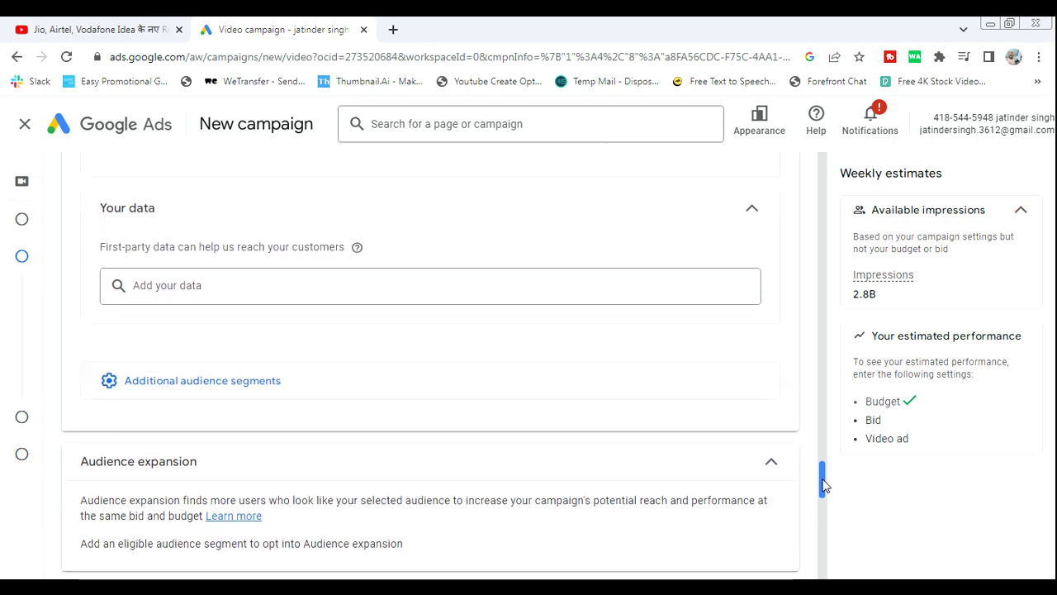
click(228, 289)
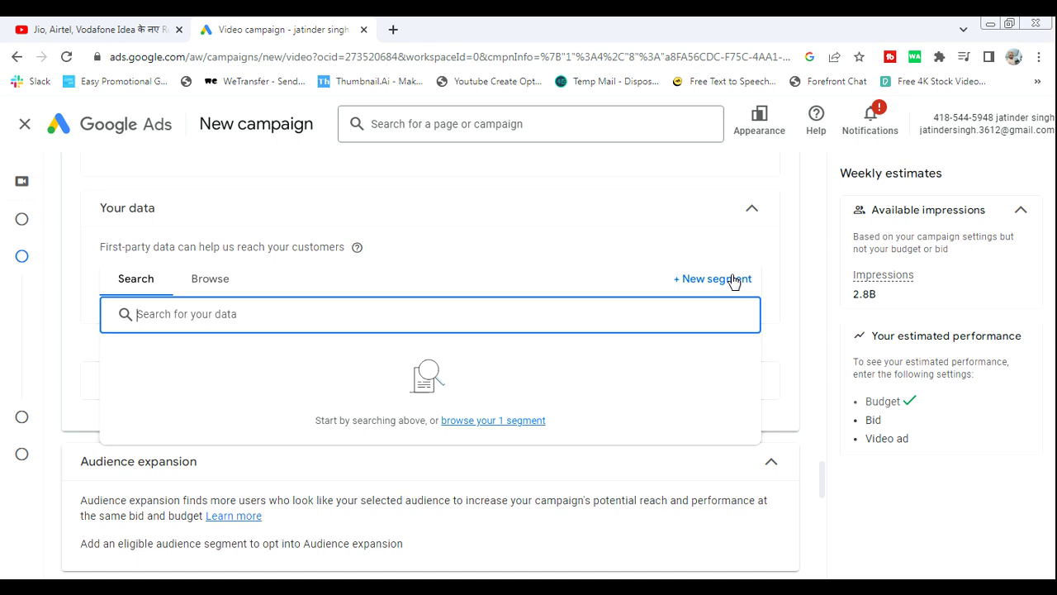
click(215, 283)
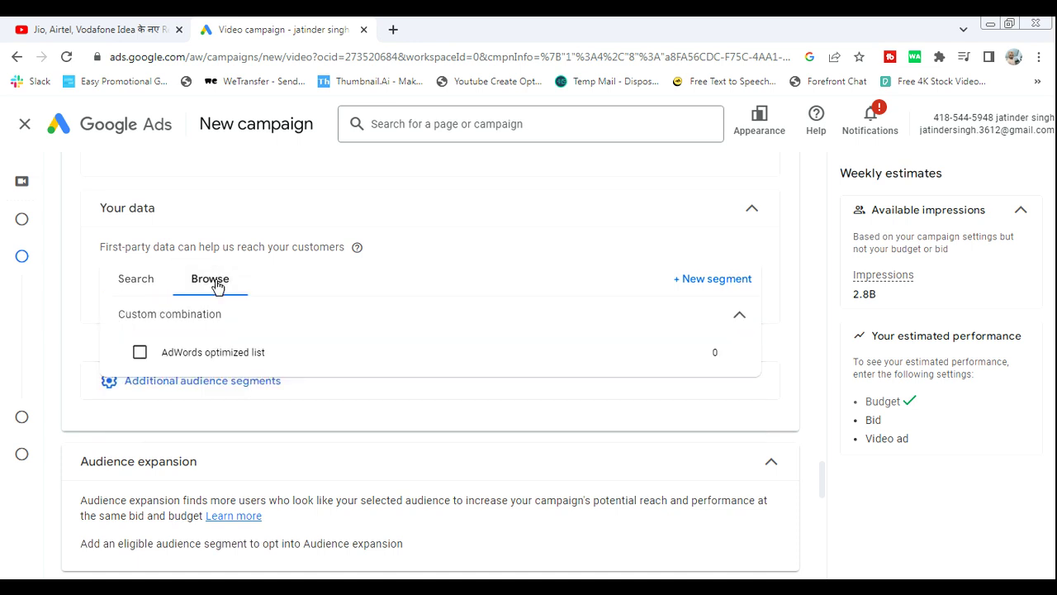
click(809, 374)
Expand the additional audience segments and open the custom search terms section.
drag(820, 470, 821, 479)
click(208, 277)
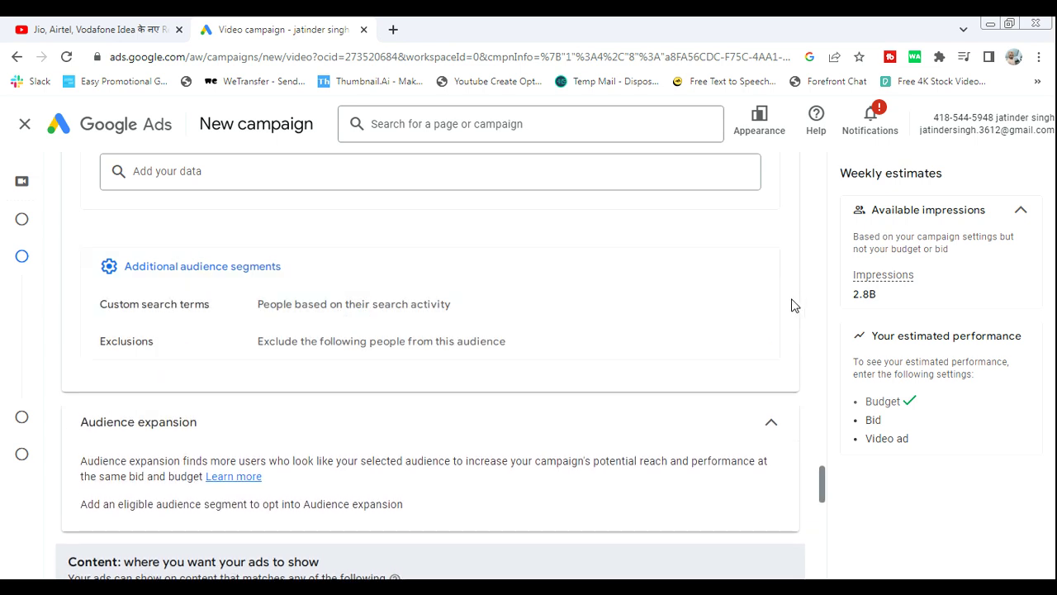
click(753, 305)
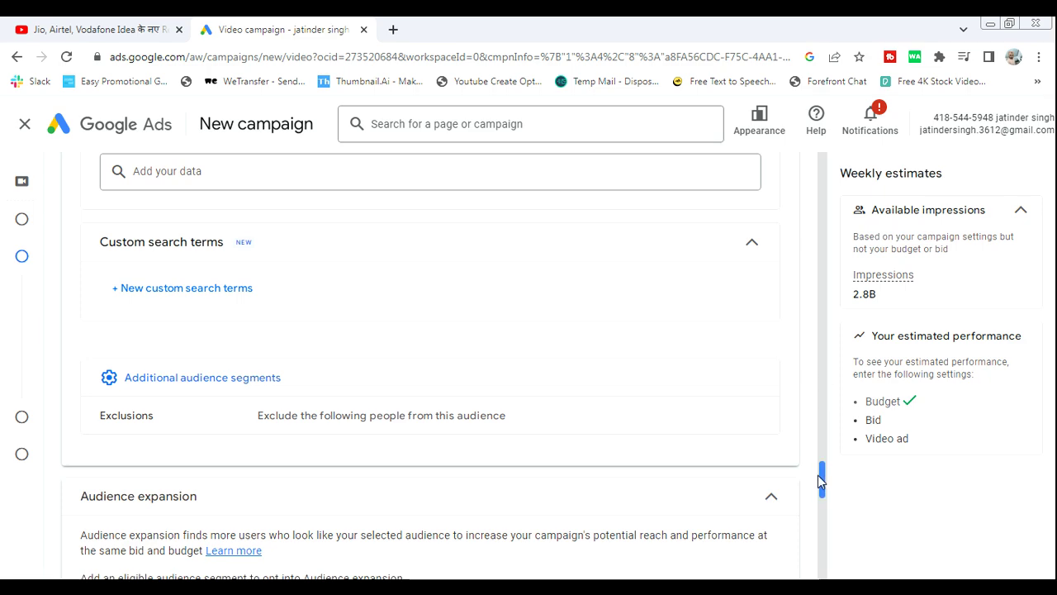
Get keyword ideas for the product or service "youtube" in the ad group's content targeting.
drag(819, 479, 819, 506)
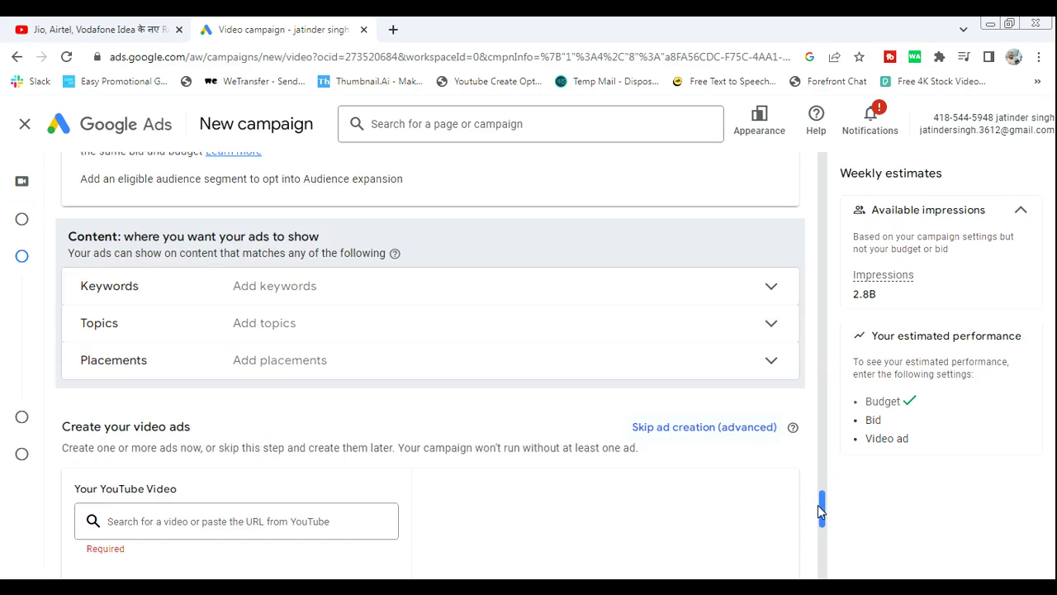
click(772, 286)
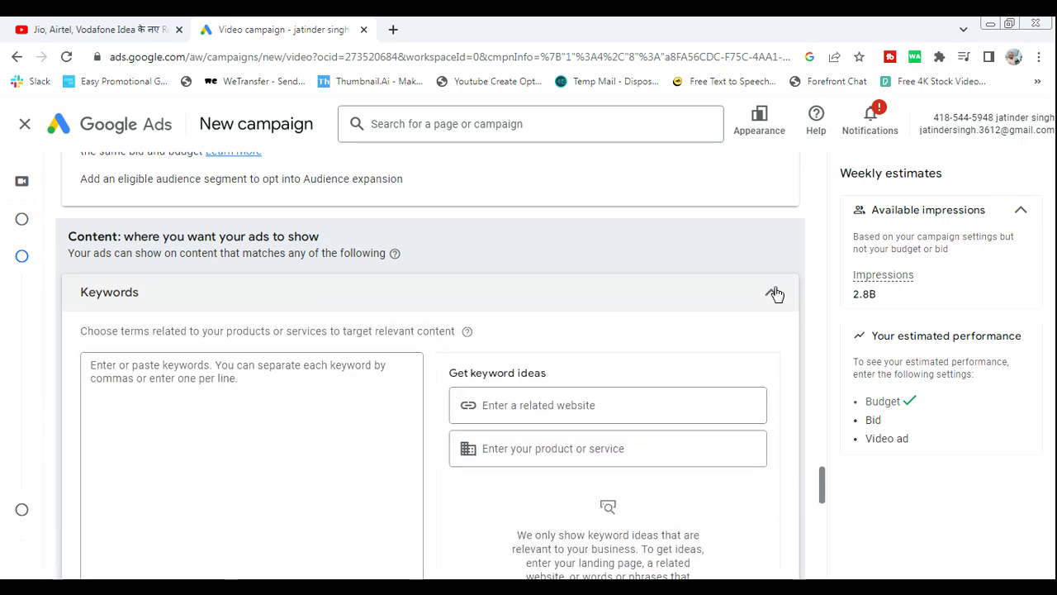
drag(822, 479, 821, 489)
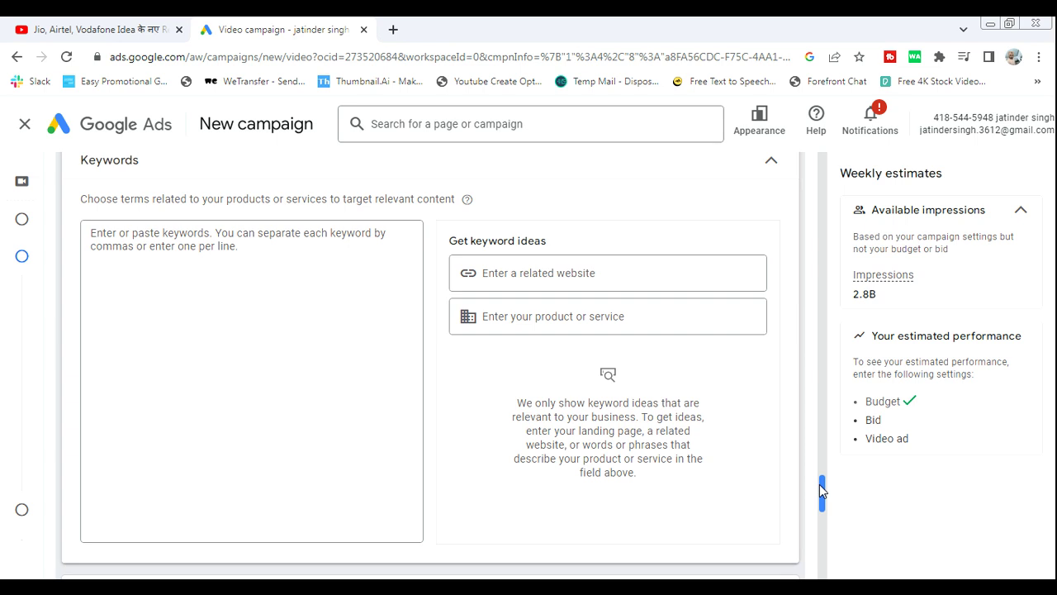
click(550, 314)
text(youtube)
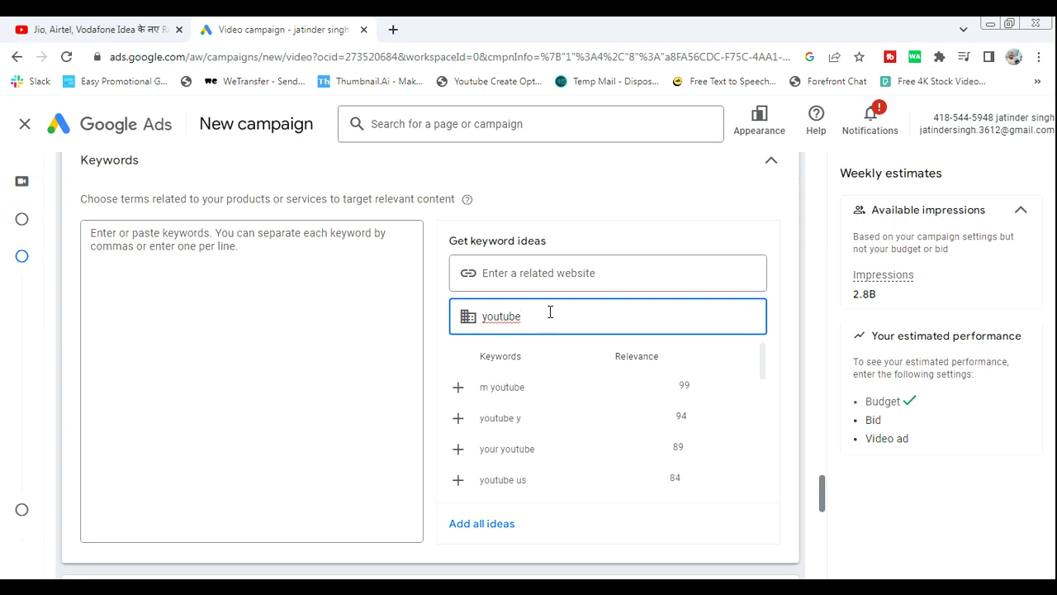
Add the suggested keywords m youtube, your youtube, new youtube, youtube and tube youtube, and collapse the keywords section.
click(457, 386)
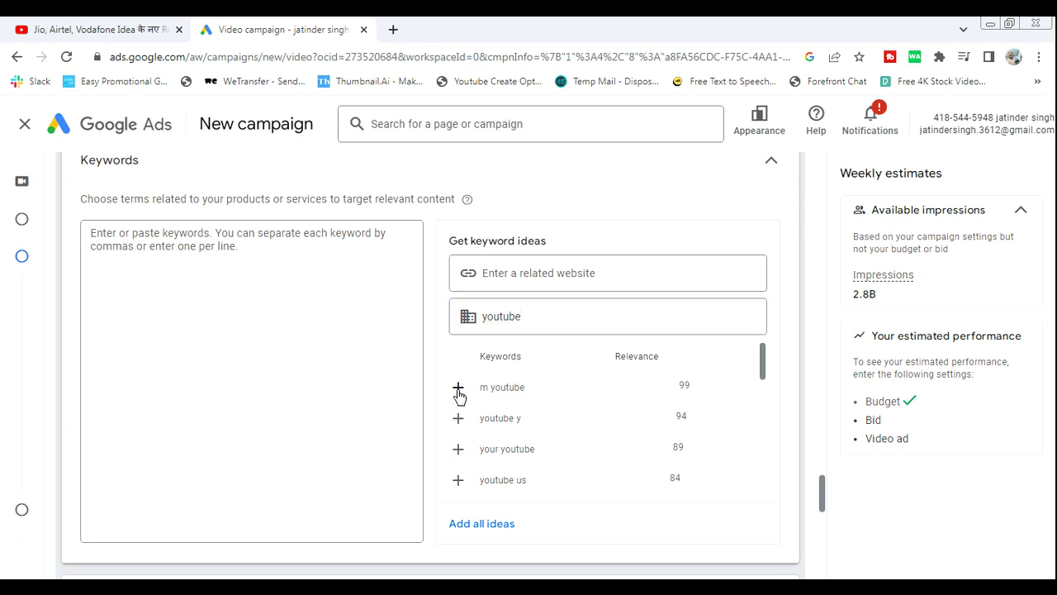
click(457, 418)
click(457, 450)
click(457, 459)
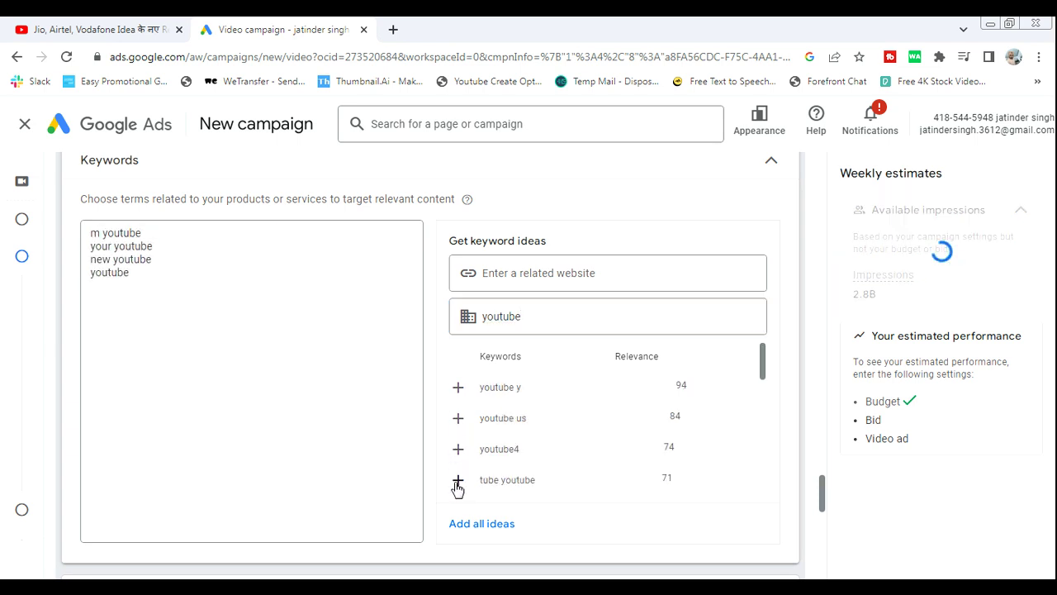
click(457, 482)
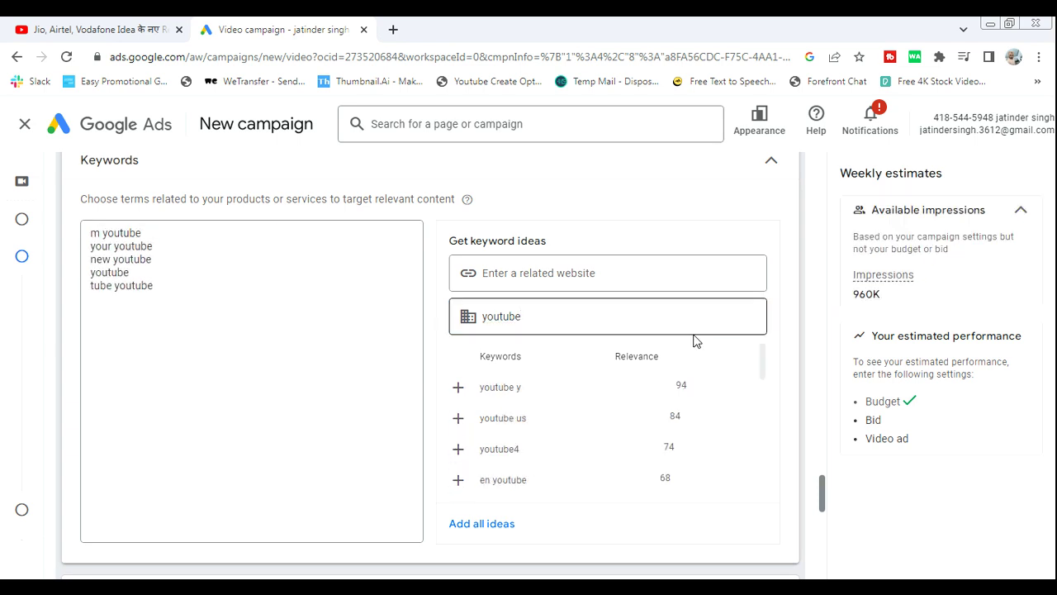
click(773, 163)
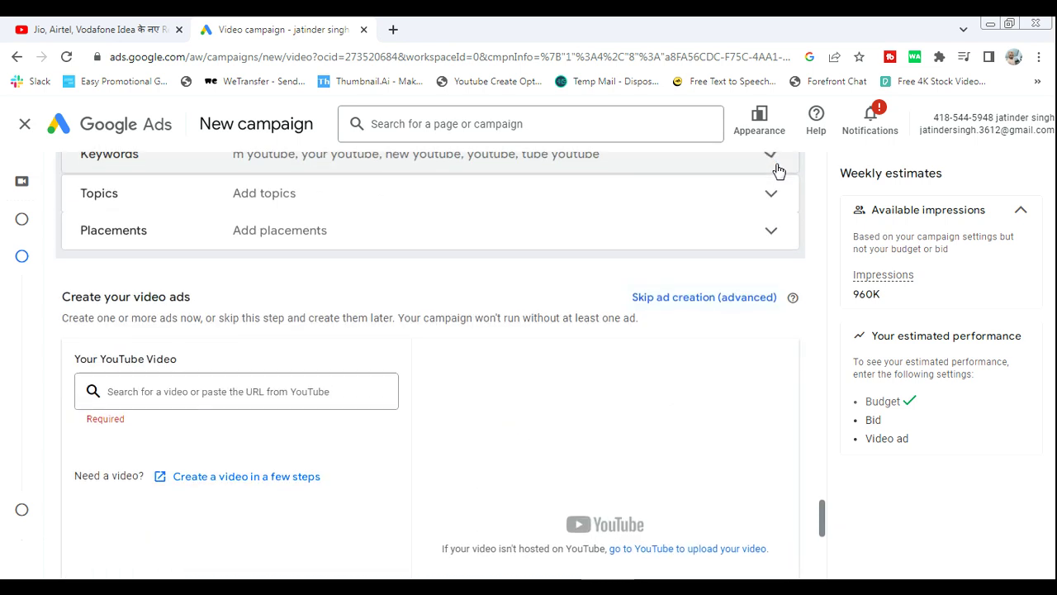
Browse the topic categories available for the ad group's content targeting, and collapse the topics section without choosing one.
scroll(823, 525, up, 1)
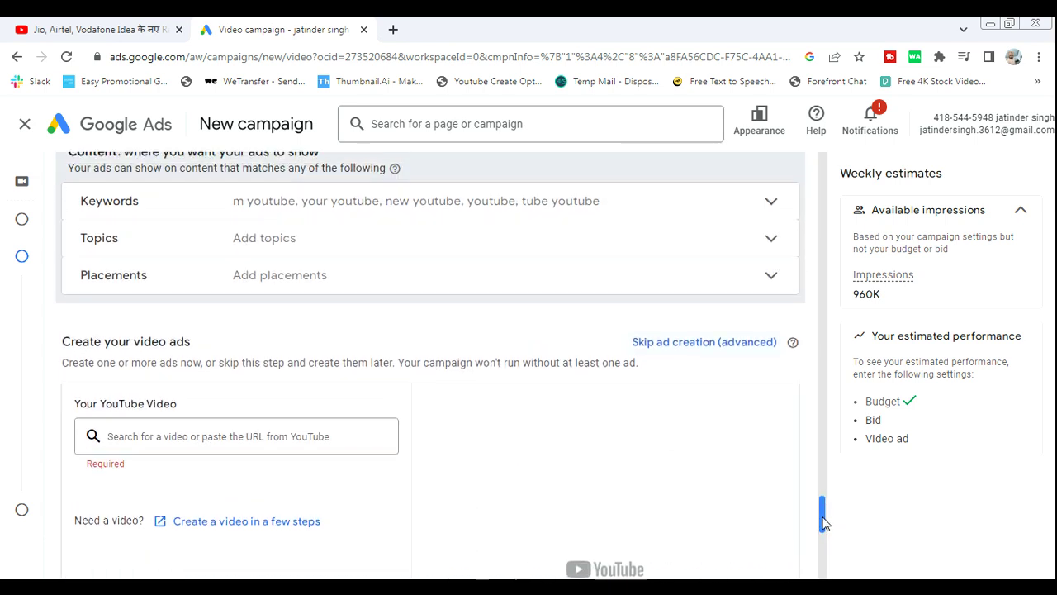
click(773, 263)
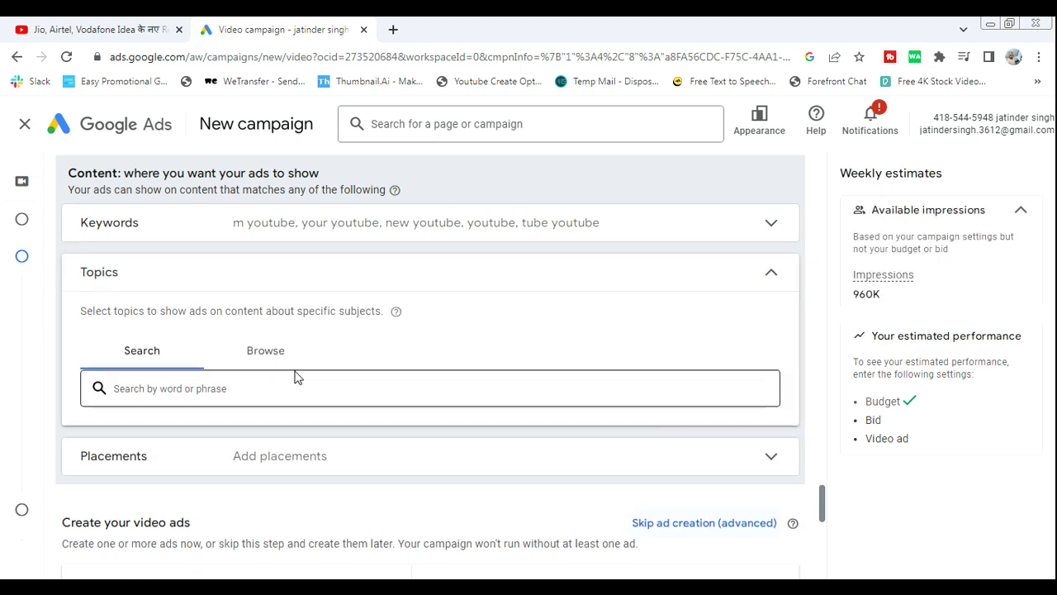
click(280, 348)
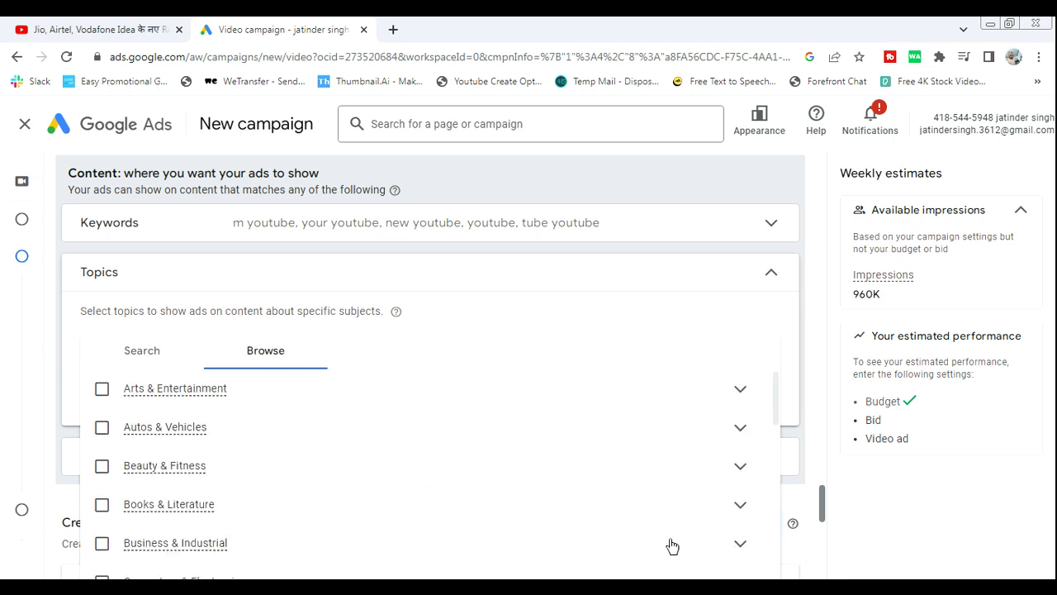
click(822, 506)
scroll(821, 509, down, 1)
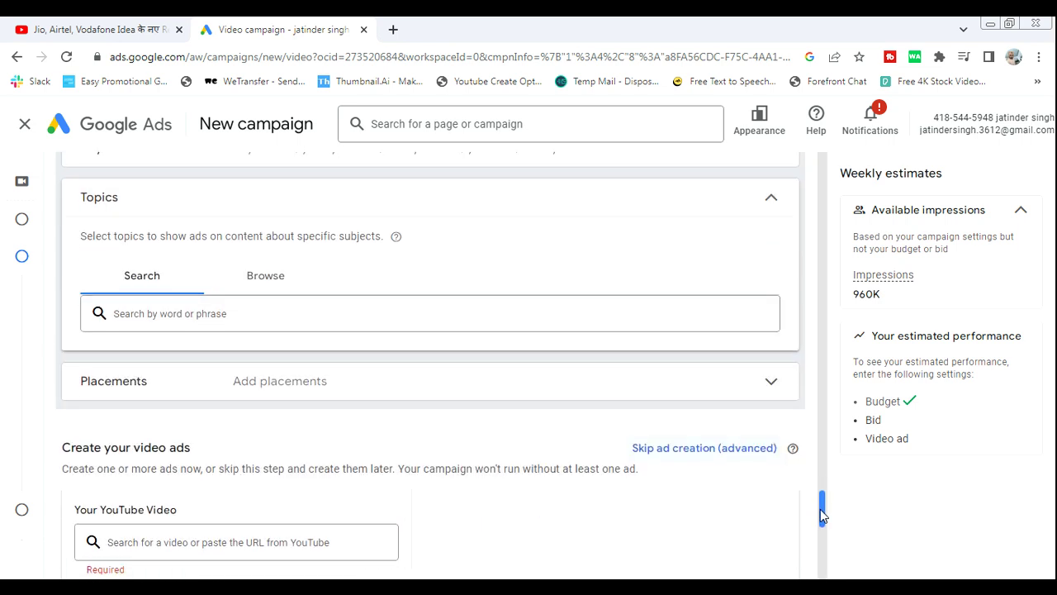
click(269, 279)
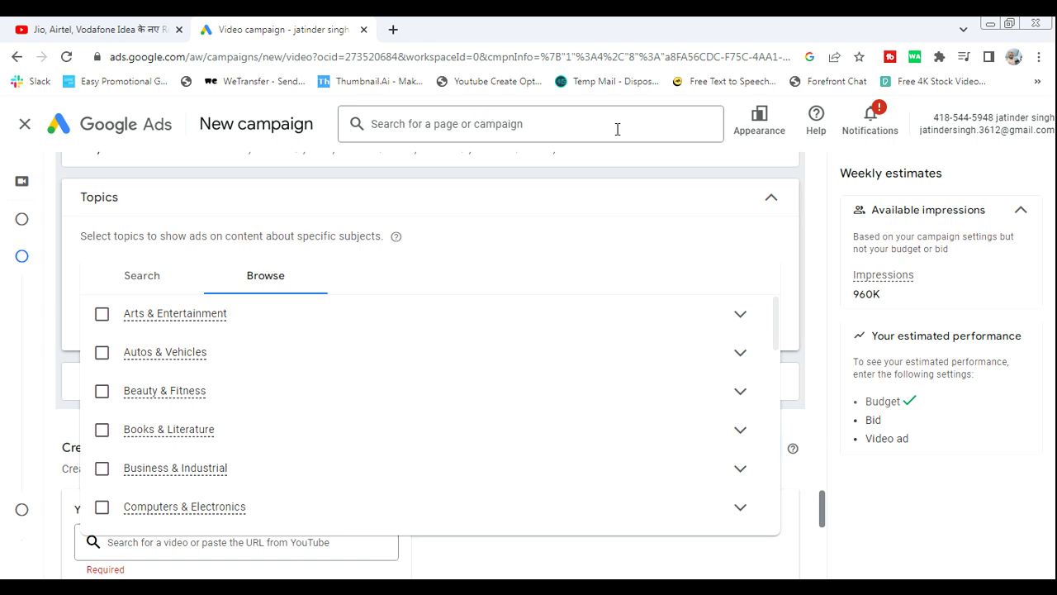
click(772, 199)
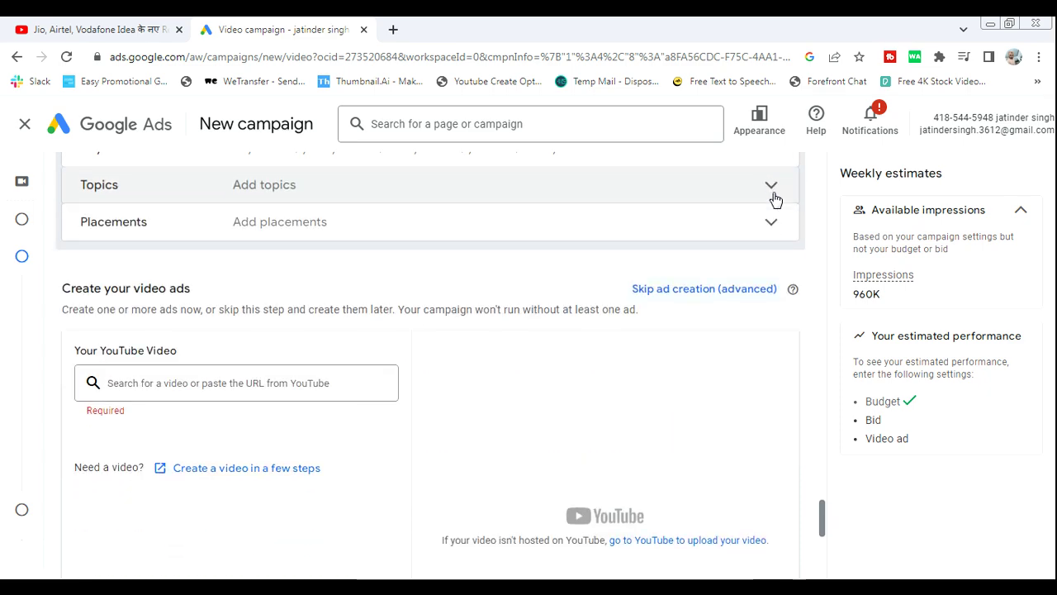
click(771, 223)
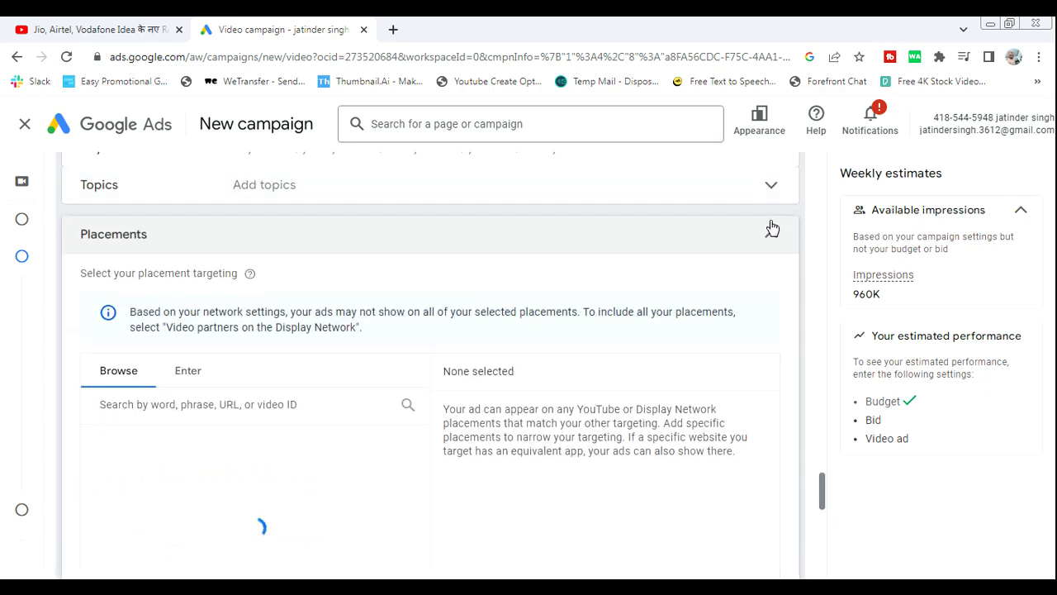
drag(826, 491, 826, 498)
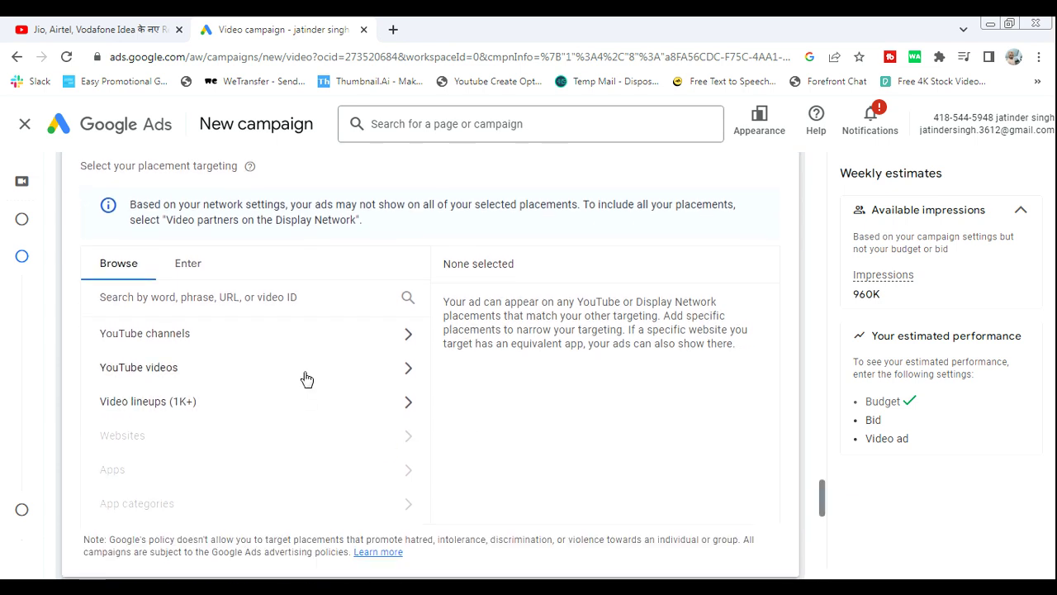
click(340, 368)
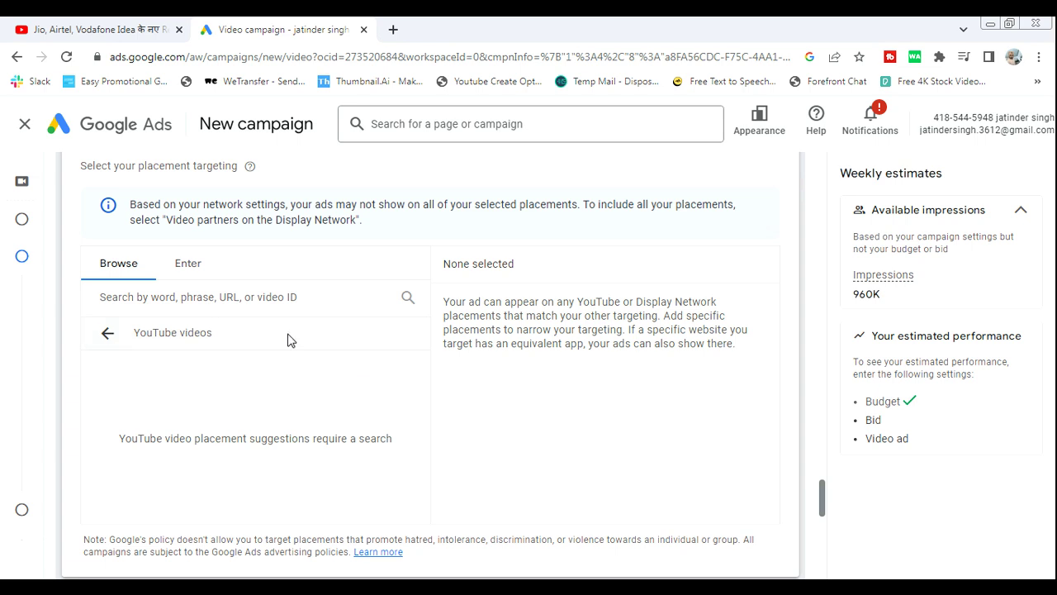
click(283, 300)
text(https://www.youtube.com/watch?v=Q_LxyoFhx48)
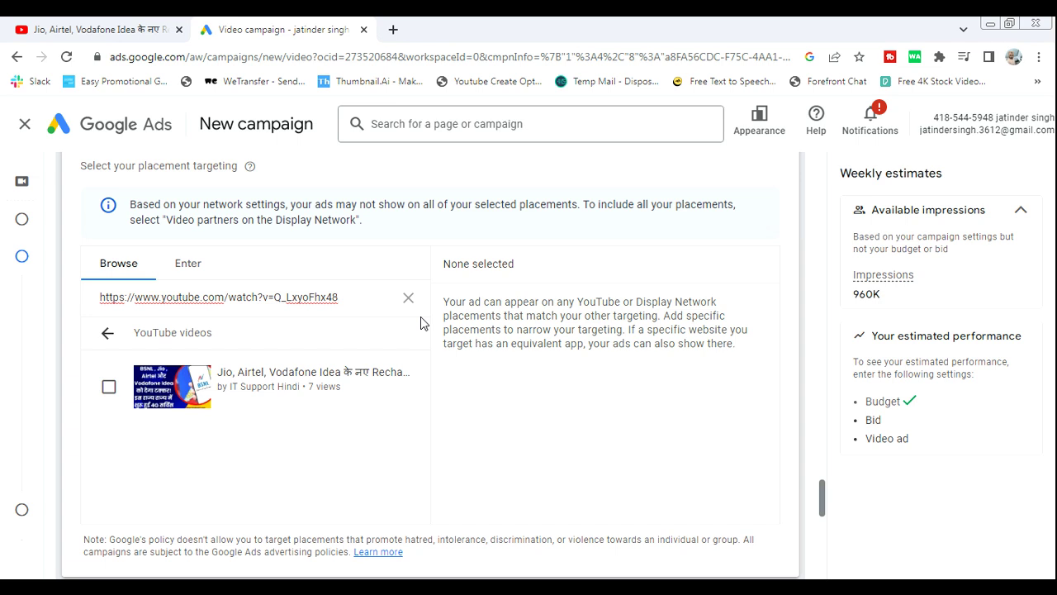
click(823, 508)
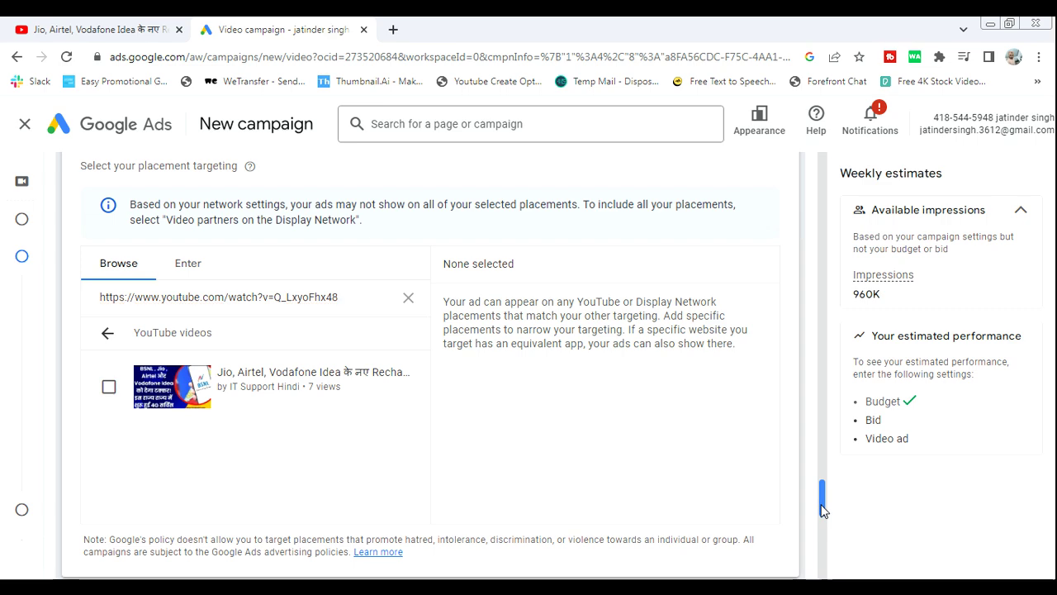
drag(823, 508, 823, 498)
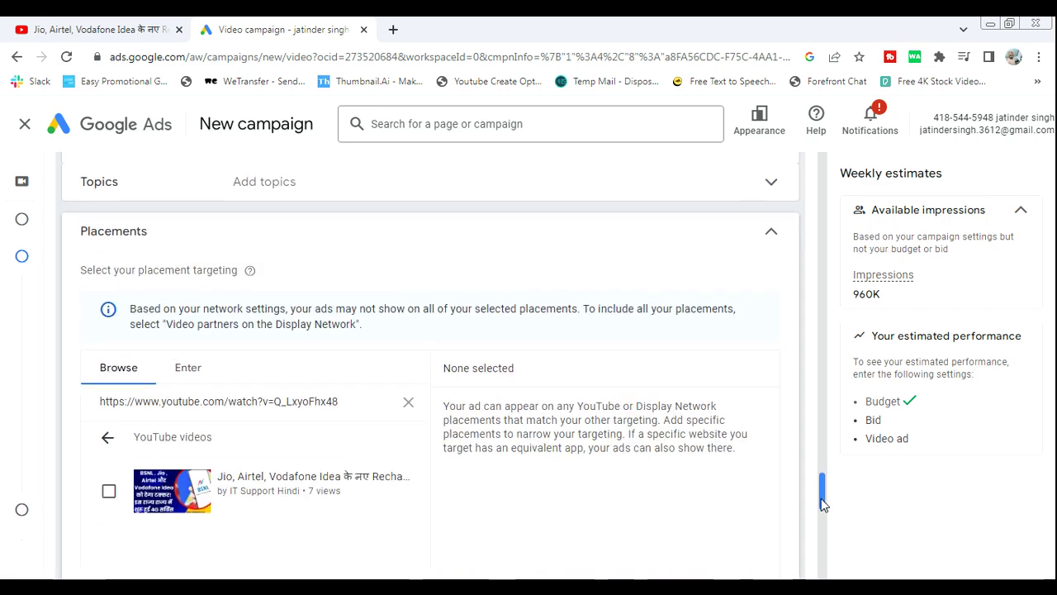
click(771, 237)
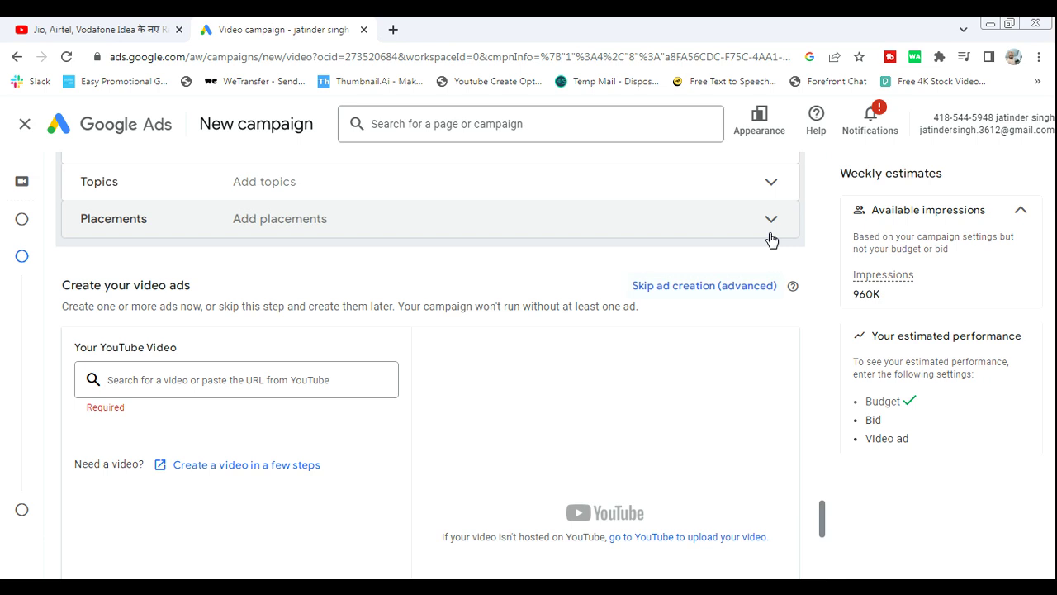
Add the copied YouTube video link as the ad's video and choose the in-feed video ad format.
mouse_move(824, 520)
mouse_down()
mouse_move(824, 535)
mouse_move(823, 525)
mouse_up()
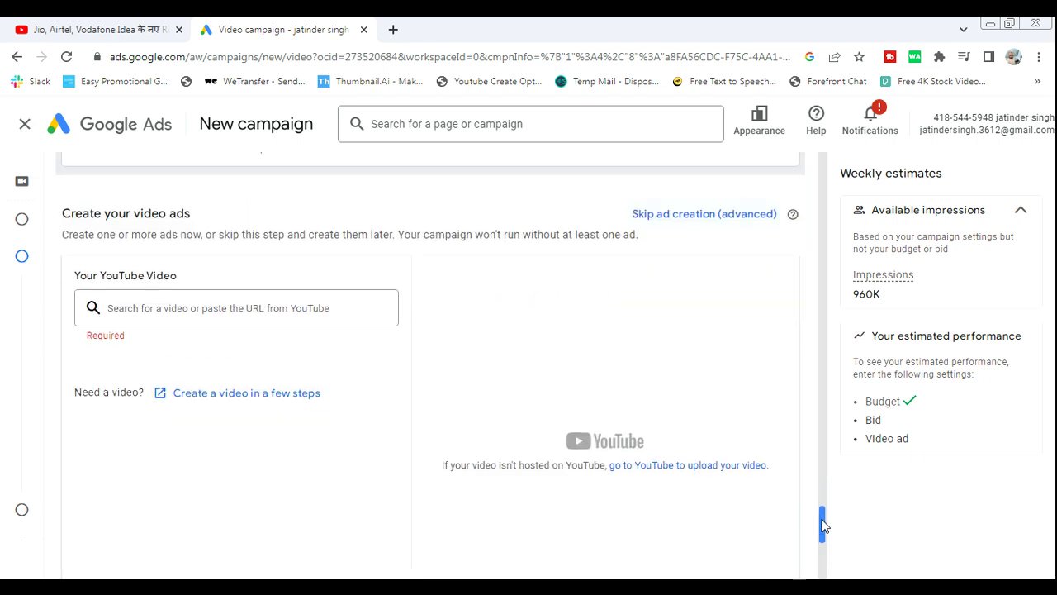
click(180, 308)
key(ctrl+v)
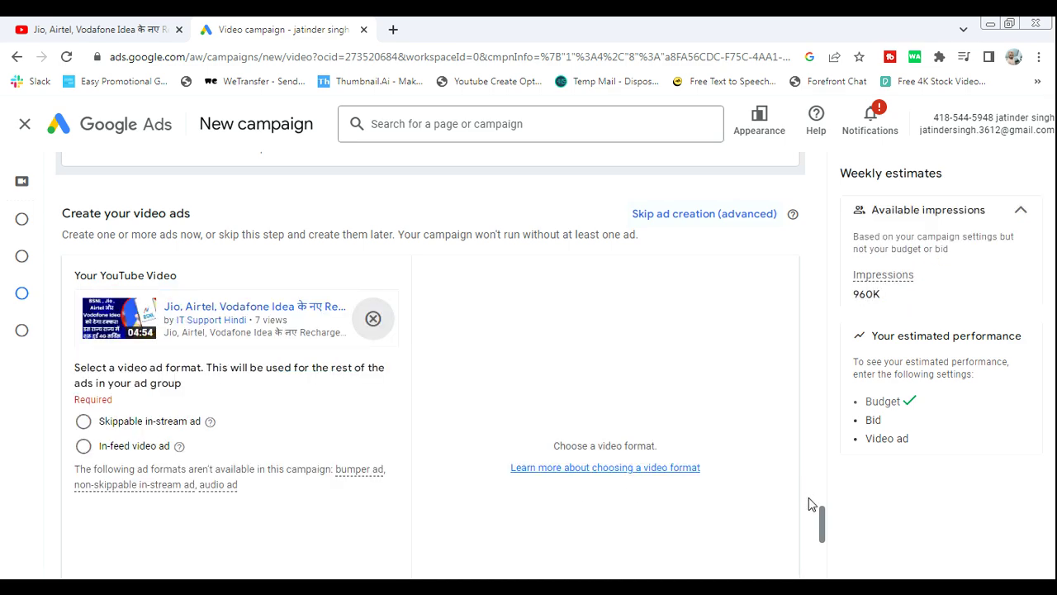
mouse_move(823, 518)
mouse_down()
mouse_move(821, 557)
mouse_move(823, 522)
mouse_up()
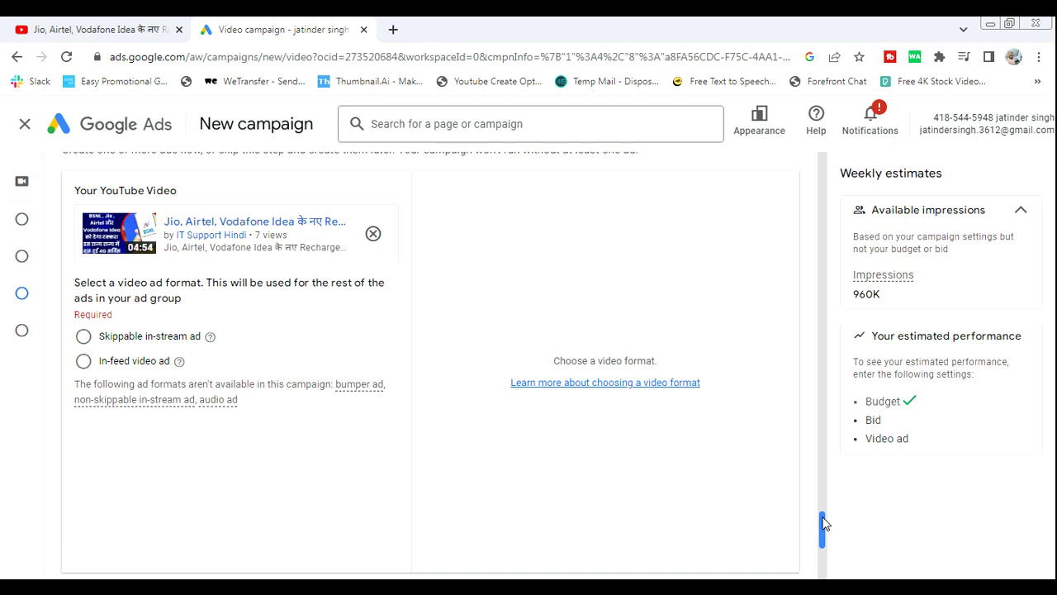
click(85, 362)
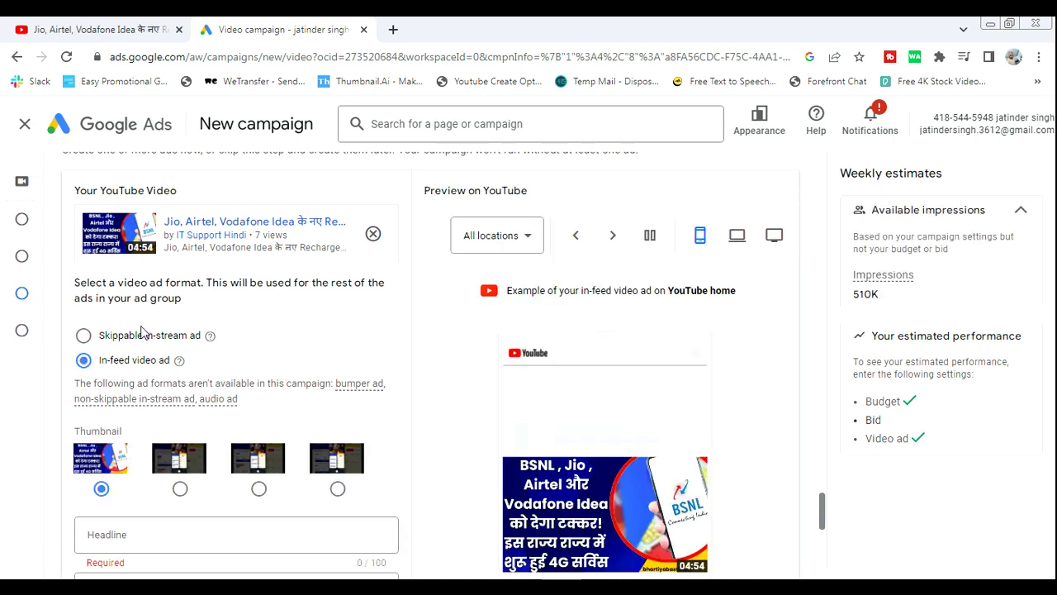
Fill in the ad's headline as "gjhgjkg", description 1 as "gjgjg" and description 2 as "hgjkg".
drag(818, 508, 822, 527)
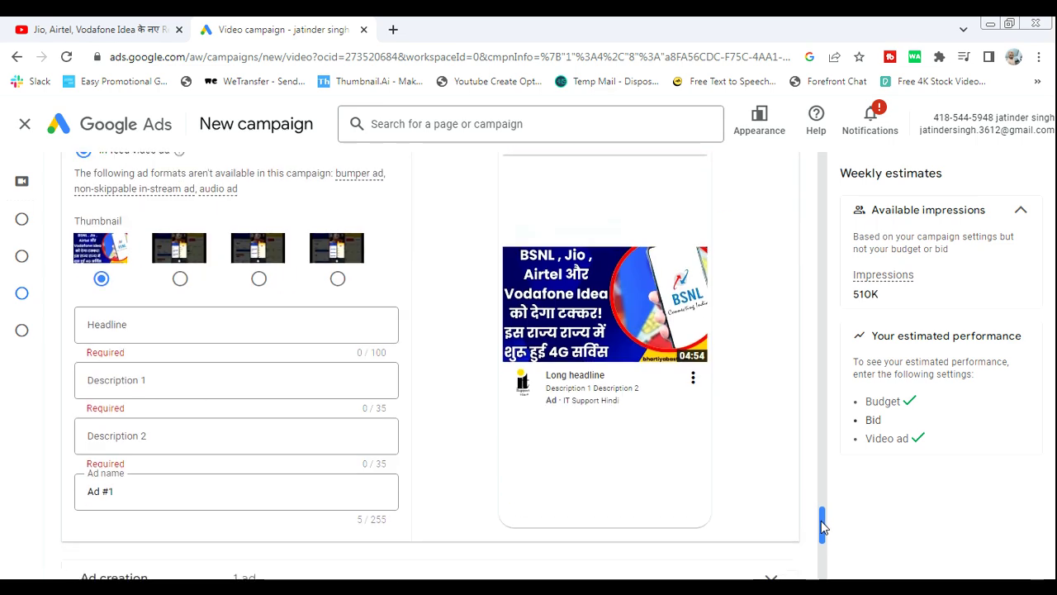
click(215, 321)
text(gjhgjkg)
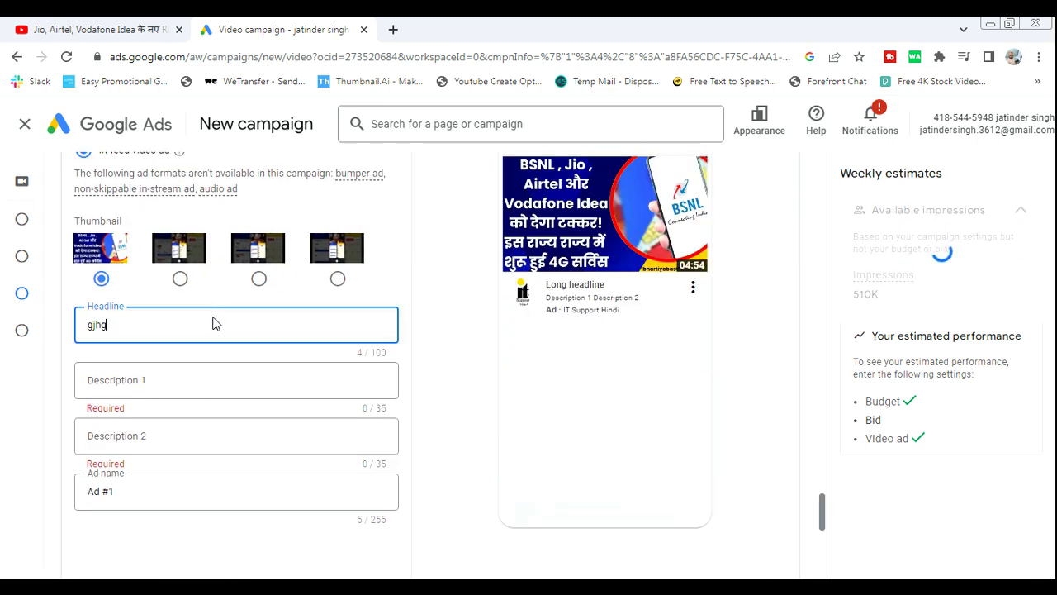
right_click(214, 320)
click(175, 380)
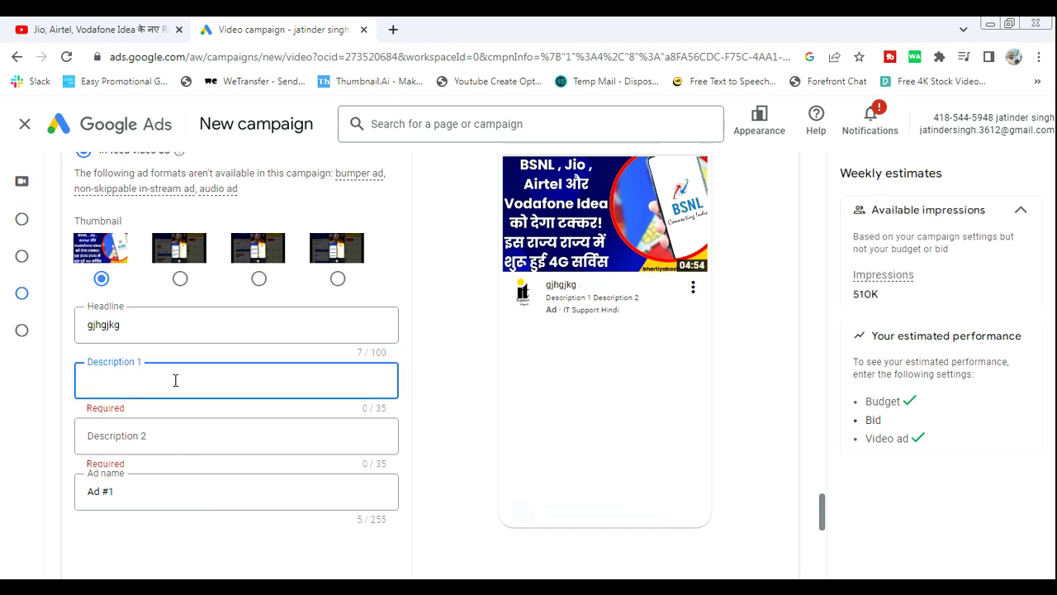
text(gjgjg)
click(163, 439)
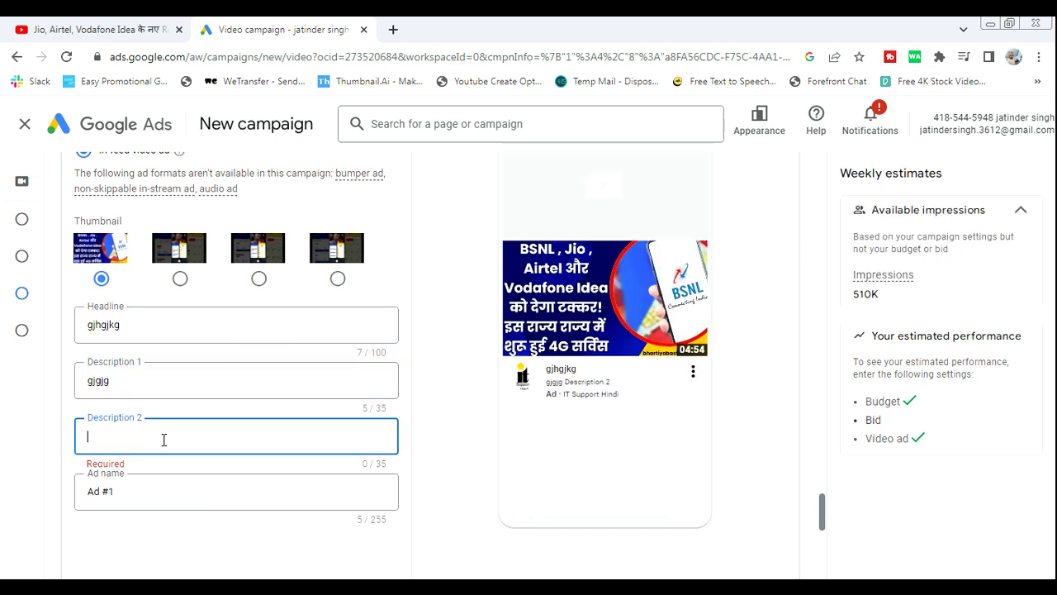
text(hgjkg)
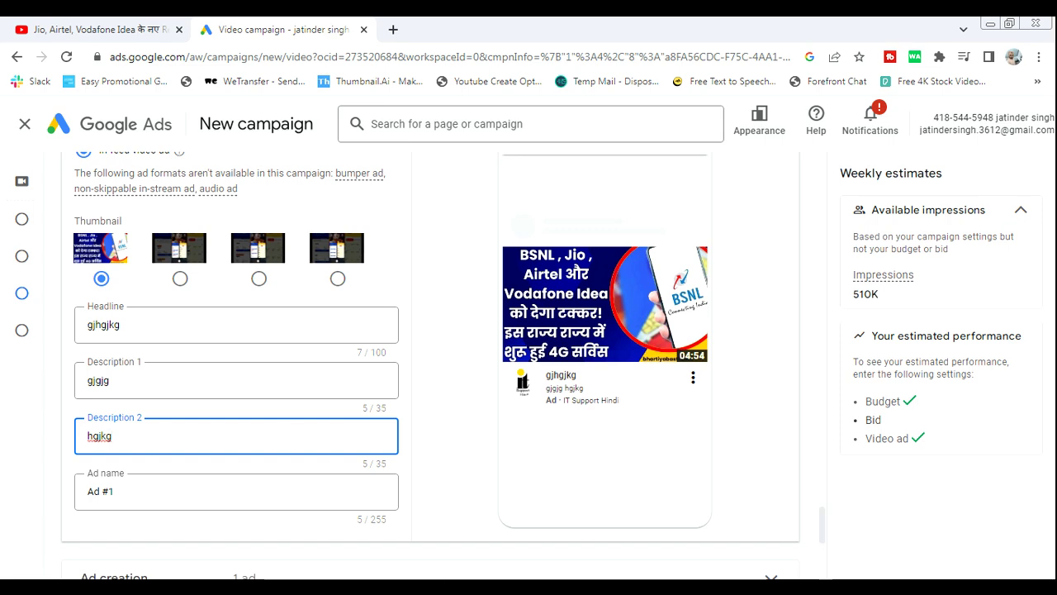
Expand the ad creation section to view the ad group's existing ad and the option for another video ad.
click(823, 516)
drag(823, 516, 823, 549)
click(773, 215)
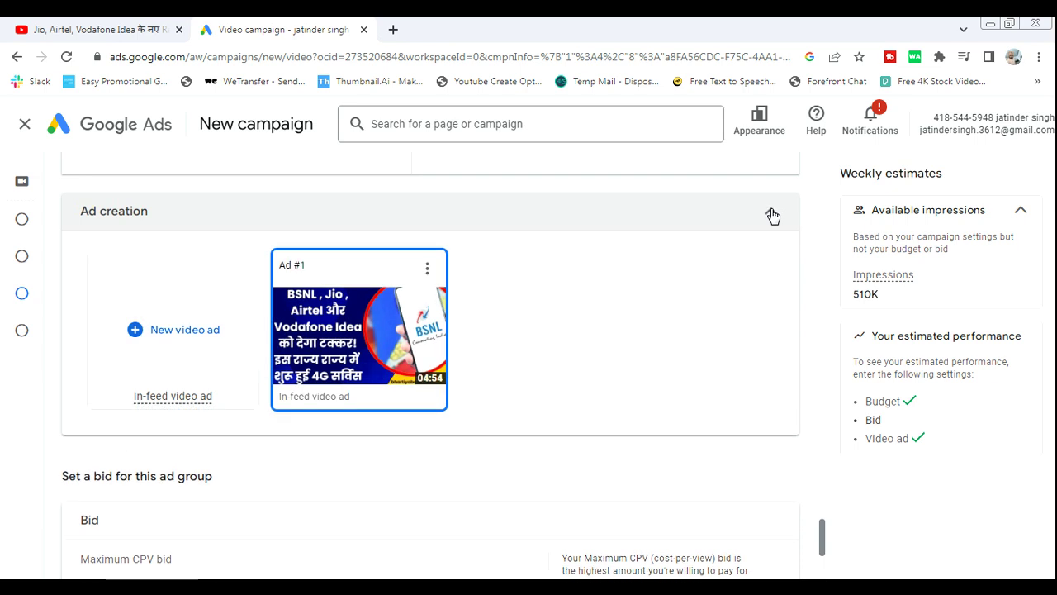
drag(822, 536, 821, 540)
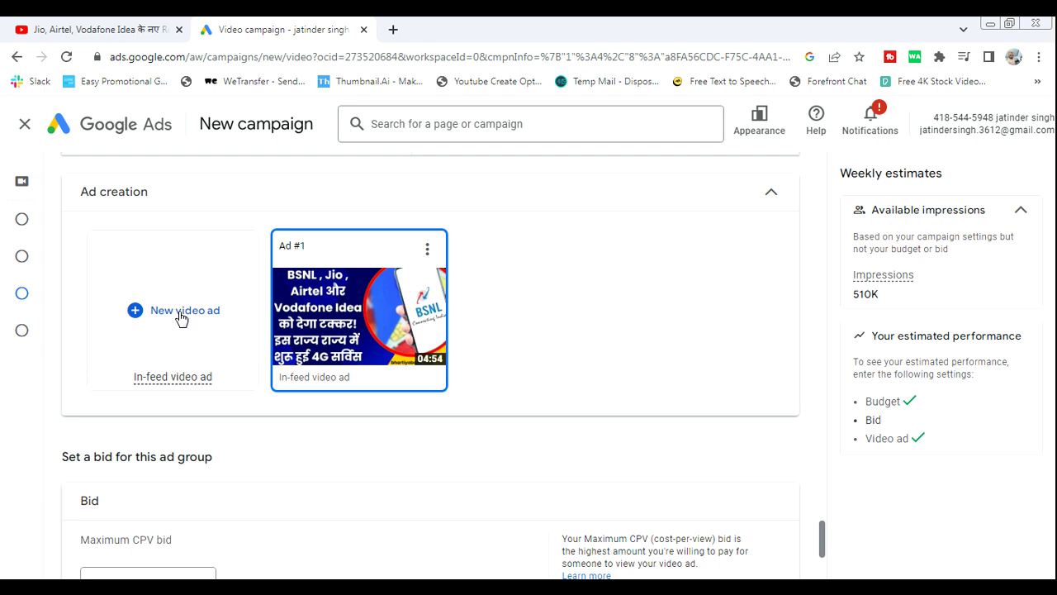
Set the ad group's maximum CPV bid to the suggested ₹0.55.
scroll(181, 318, down, 4)
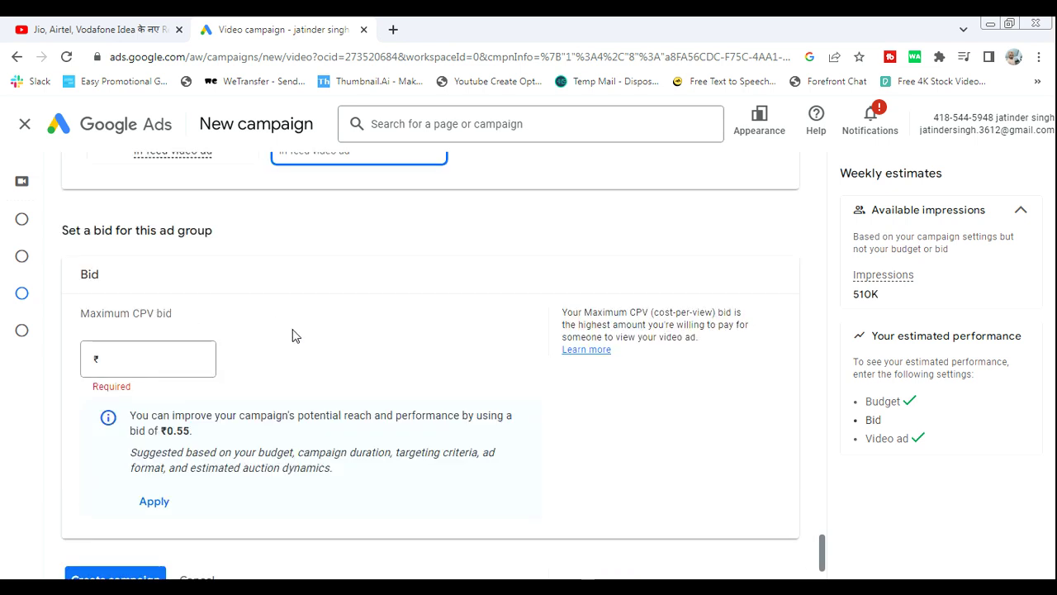
click(151, 367)
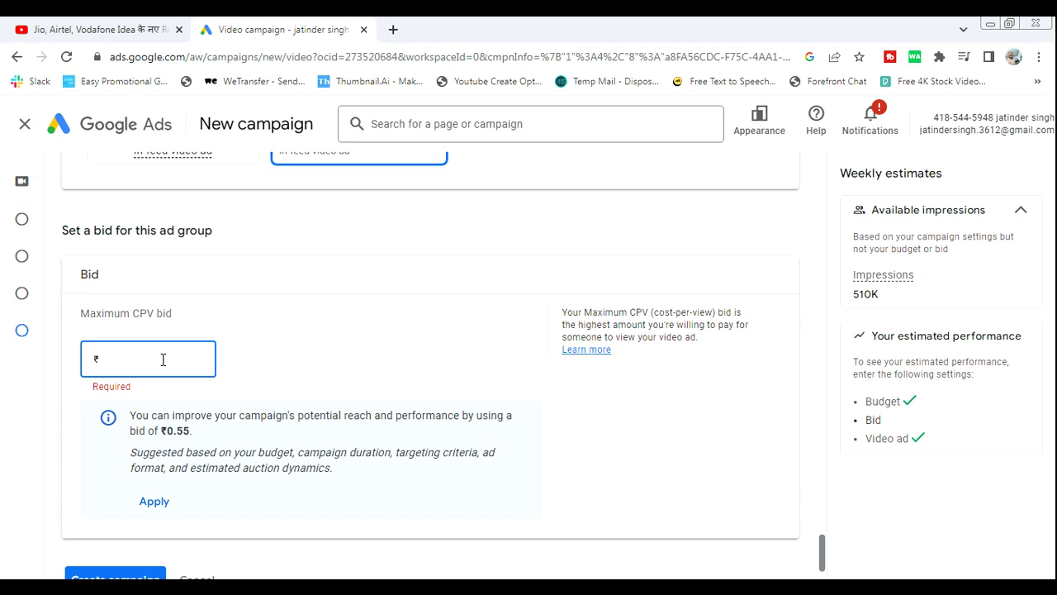
drag(194, 431, 166, 431)
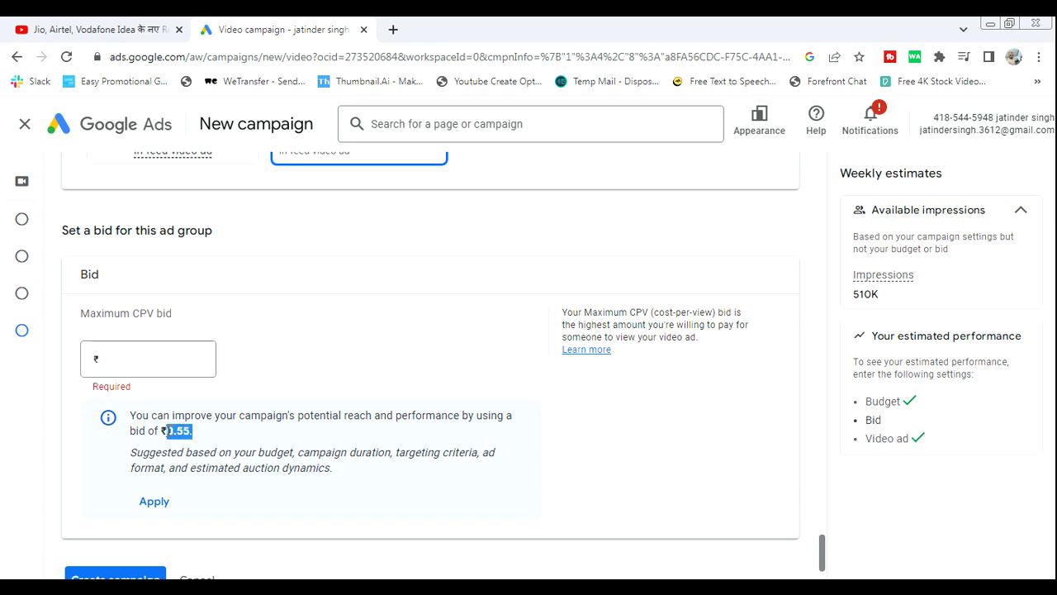
click(190, 358)
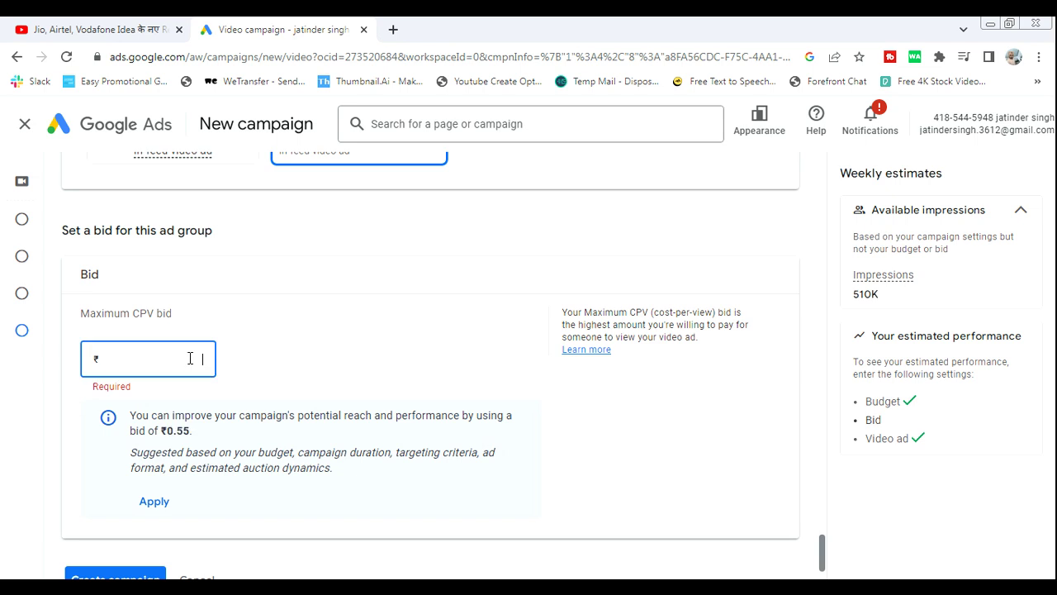
text(0.00)
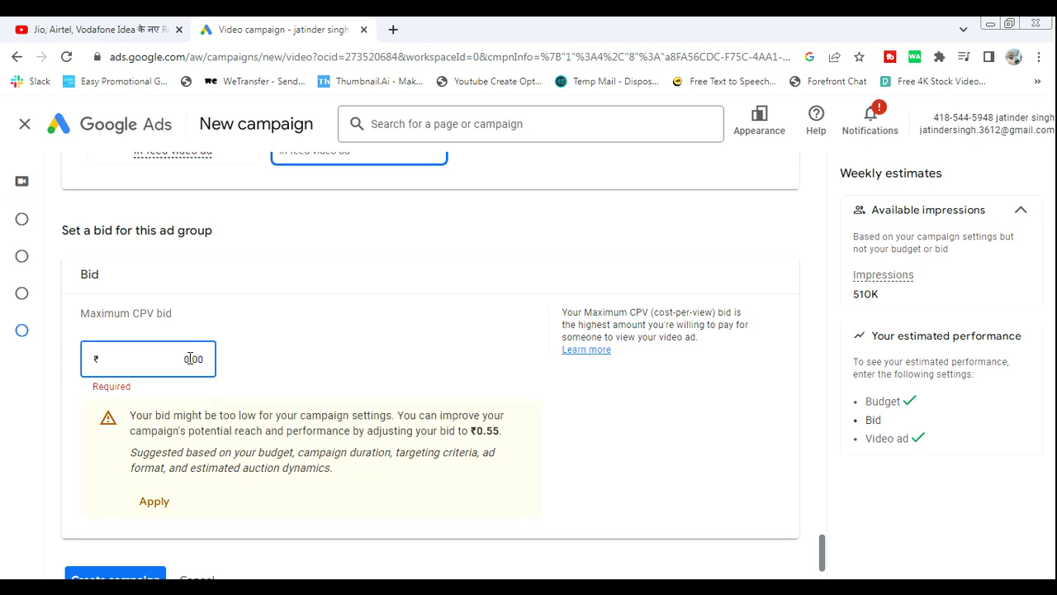
key(BackSpace)
key(BackSpace)
text(55)
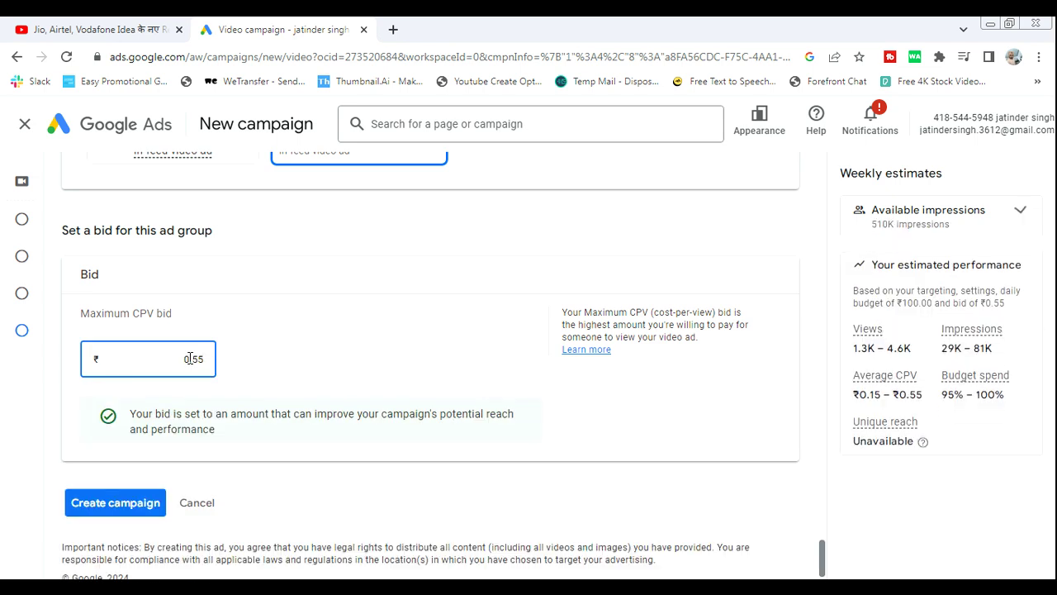